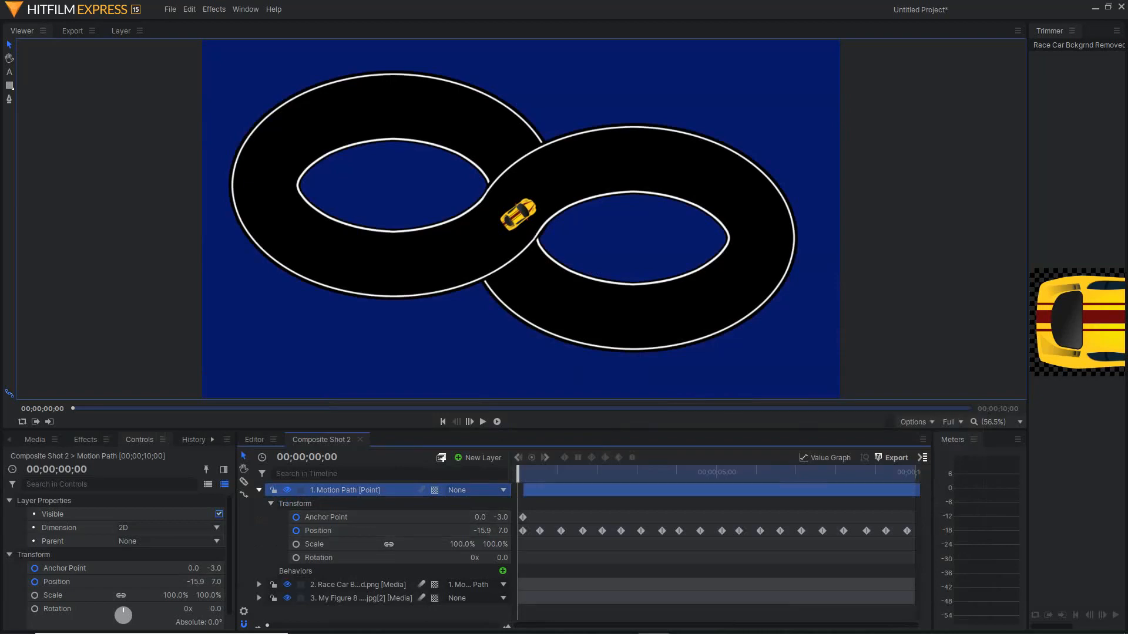
Review the race car layer's parent options and its Transform keyframes in Composite Shot 2
{"action": "left_click", "coordinate": [259, 490]}
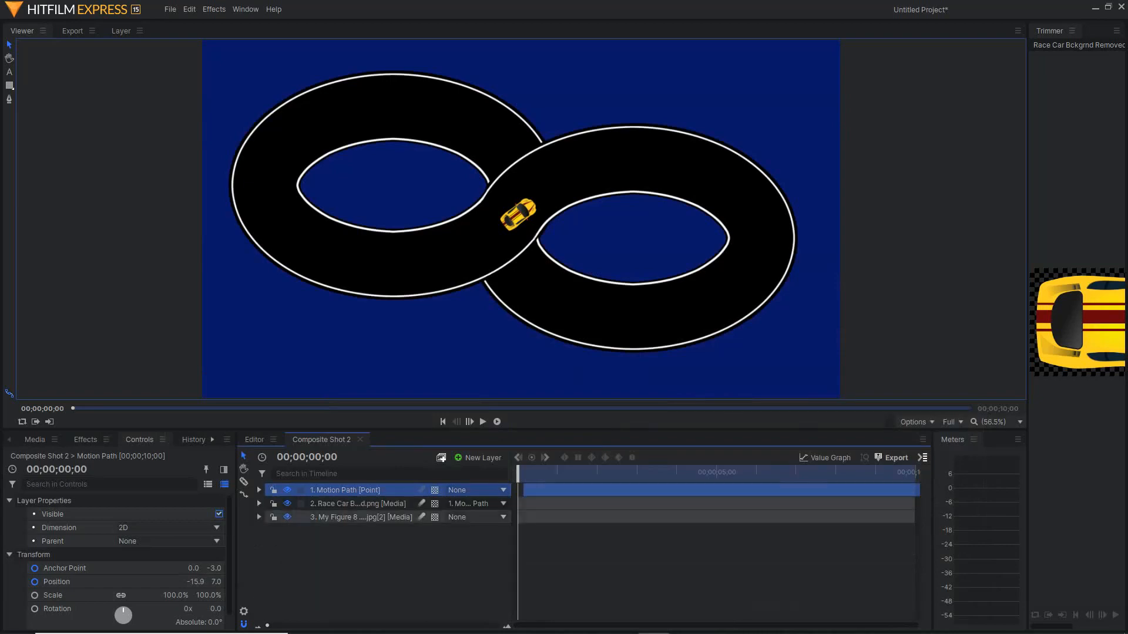
{"action": "left_click", "coordinate": [358, 504]}
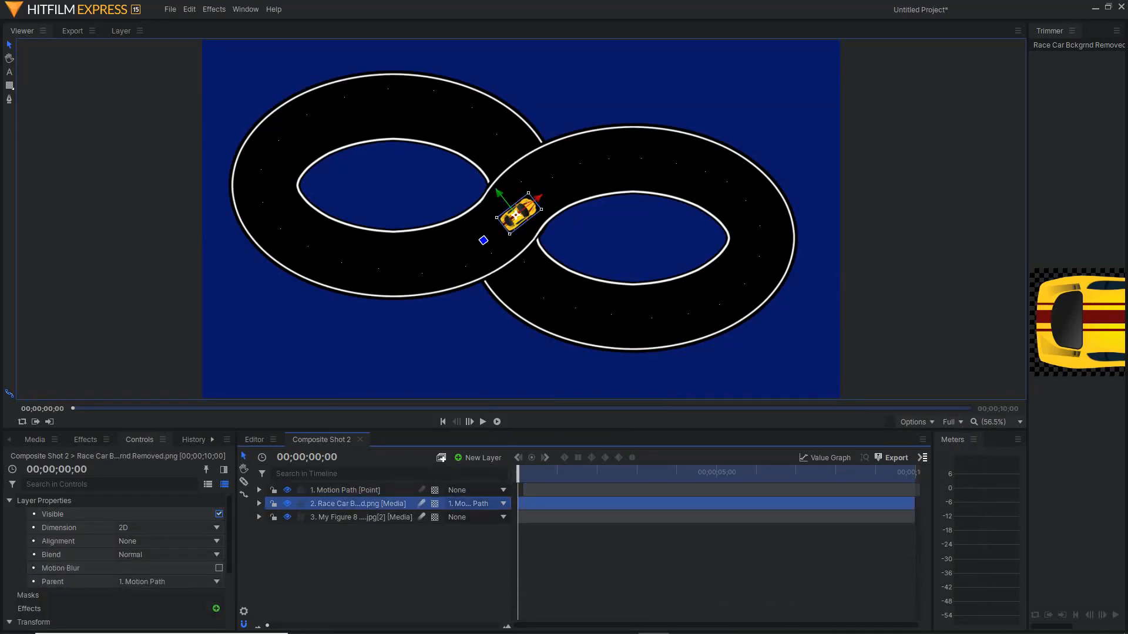
{"action": "left_click", "coordinate": [475, 503]}
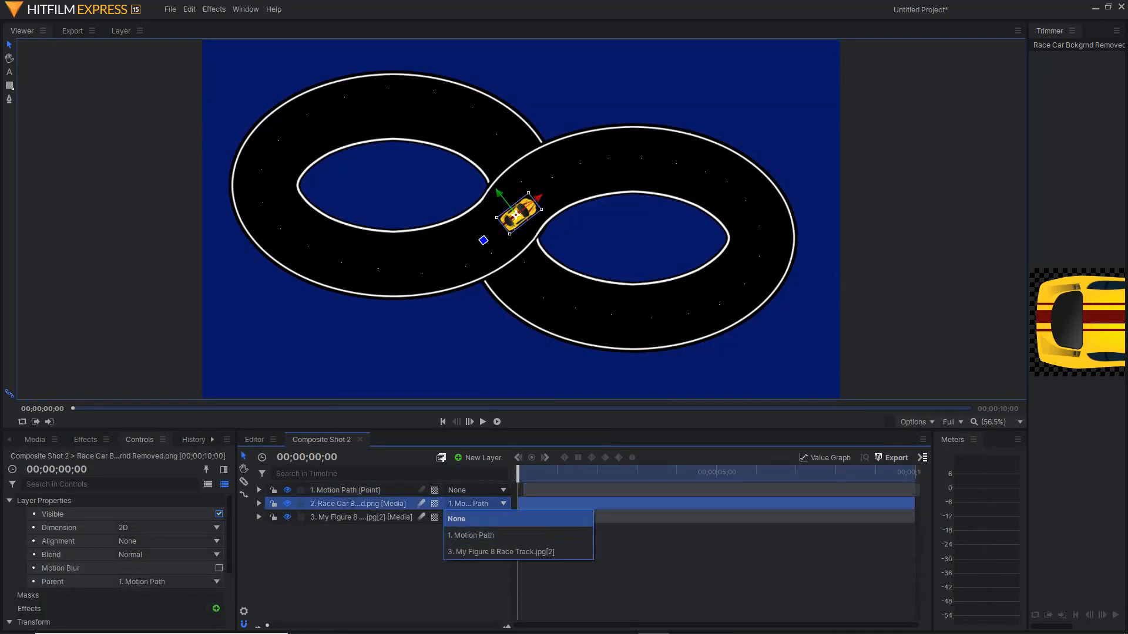
{"action": "key", "text": "Escape"}
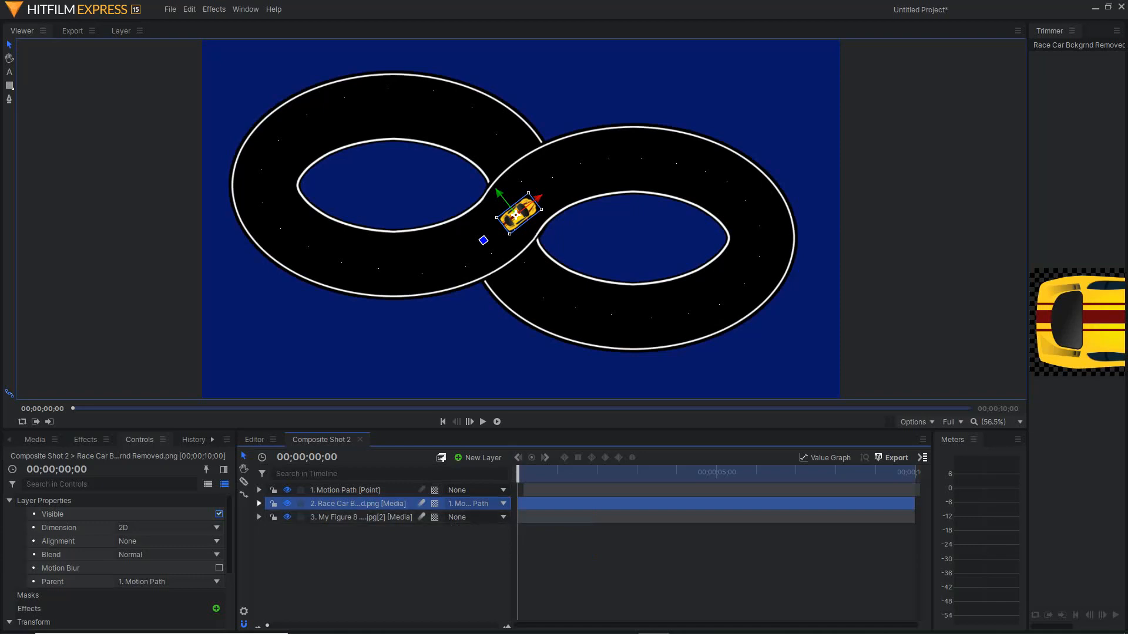
{"action": "left_click", "coordinate": [260, 504]}
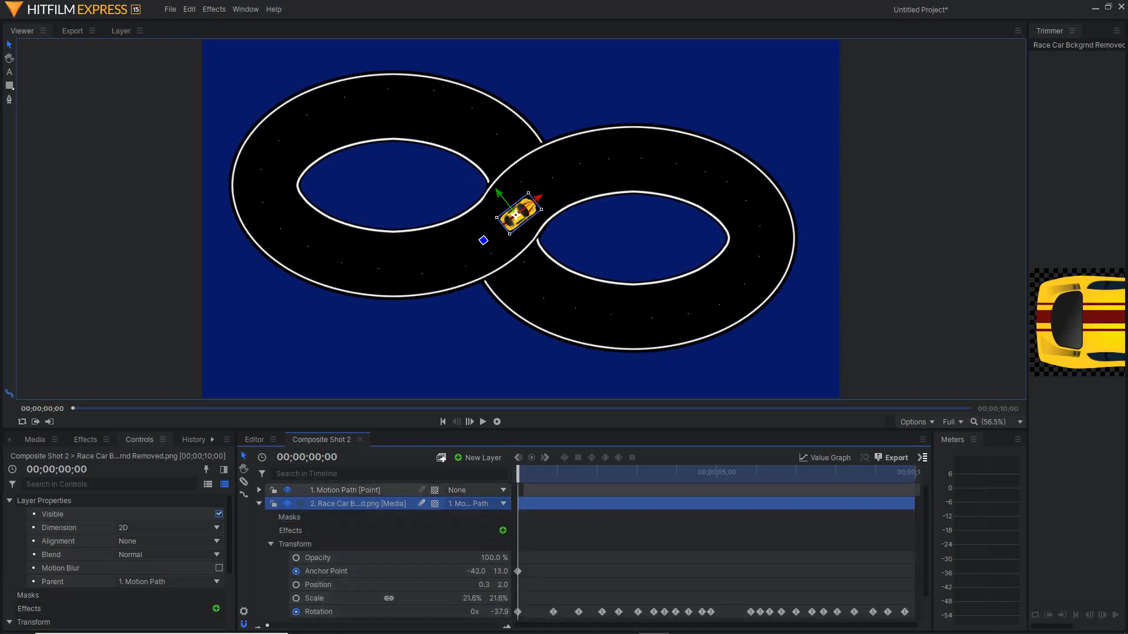
{"action": "left_click", "coordinate": [259, 503]}
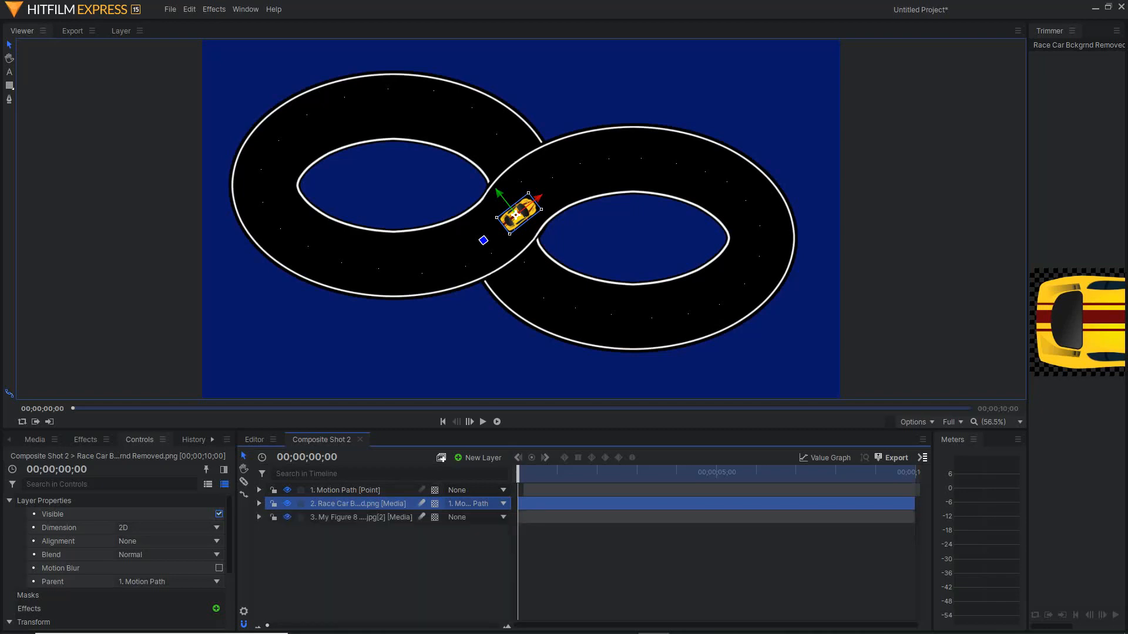
Preview Composite Shot 2 and the Editor timeline, returning each playhead to the start
{"action": "left_click", "coordinate": [483, 421]}
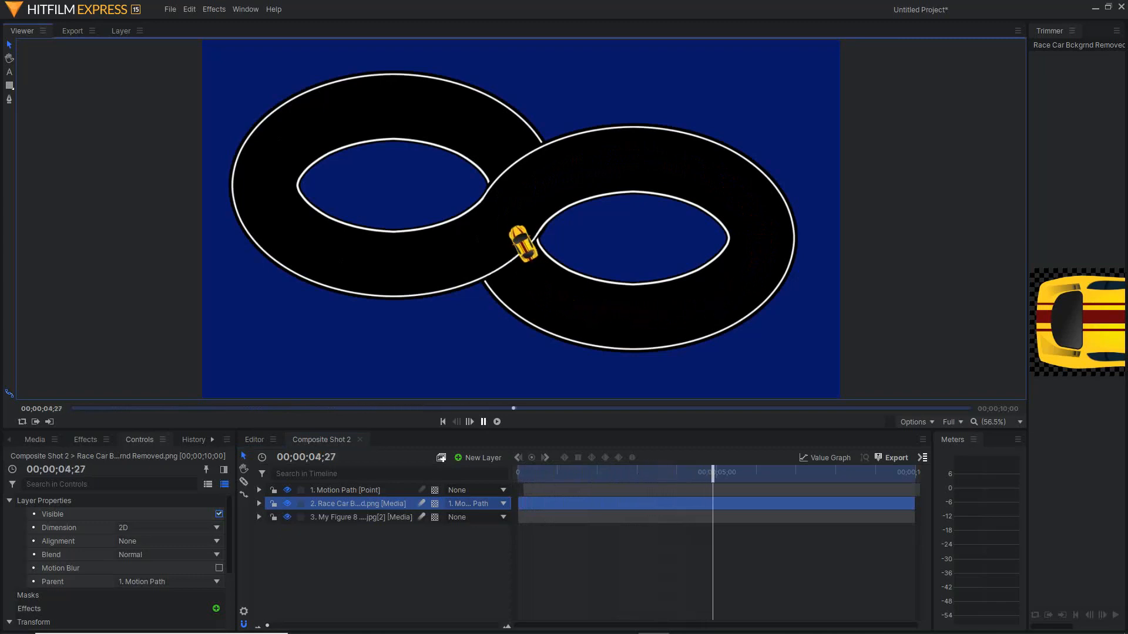
{"action": "left_click", "coordinate": [443, 422]}
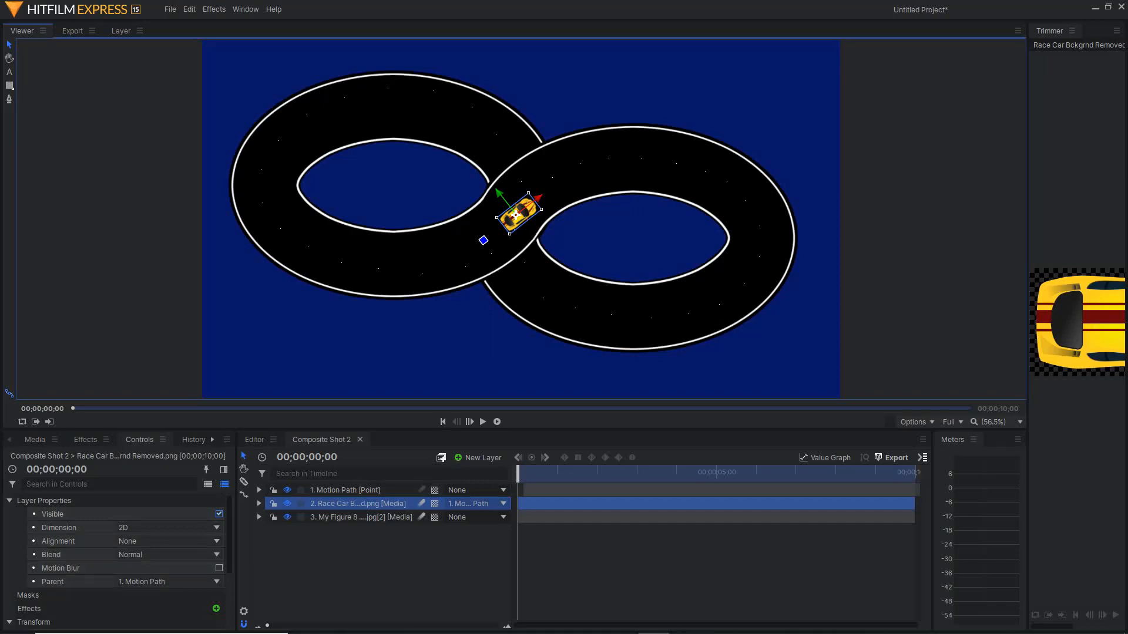
{"action": "left_click", "coordinate": [258, 439]}
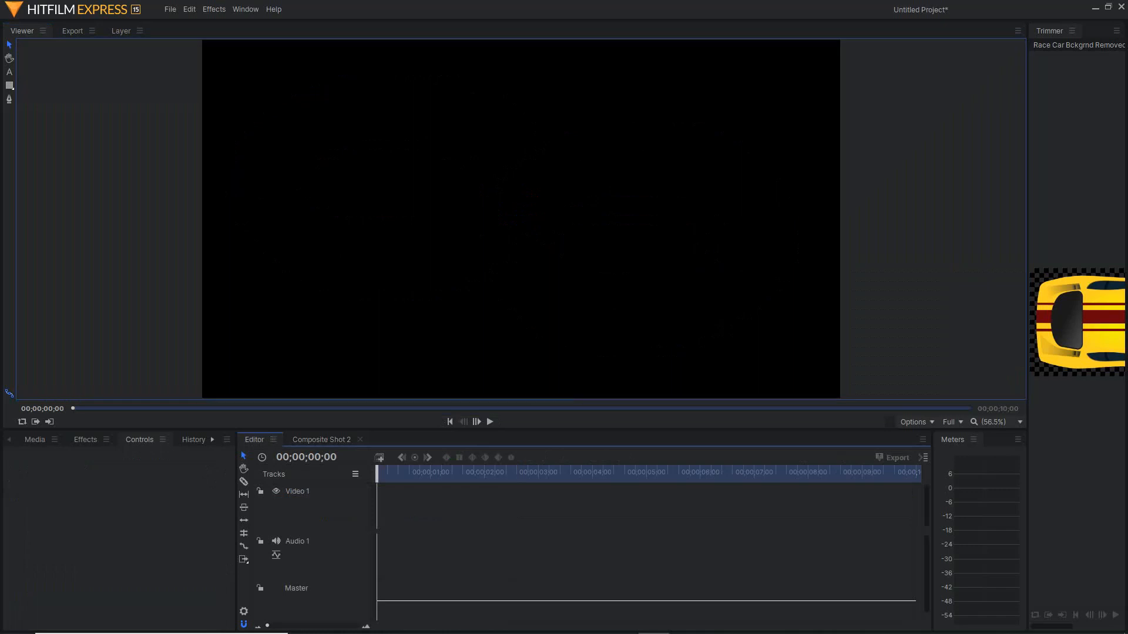
{"action": "key", "text": "space"}
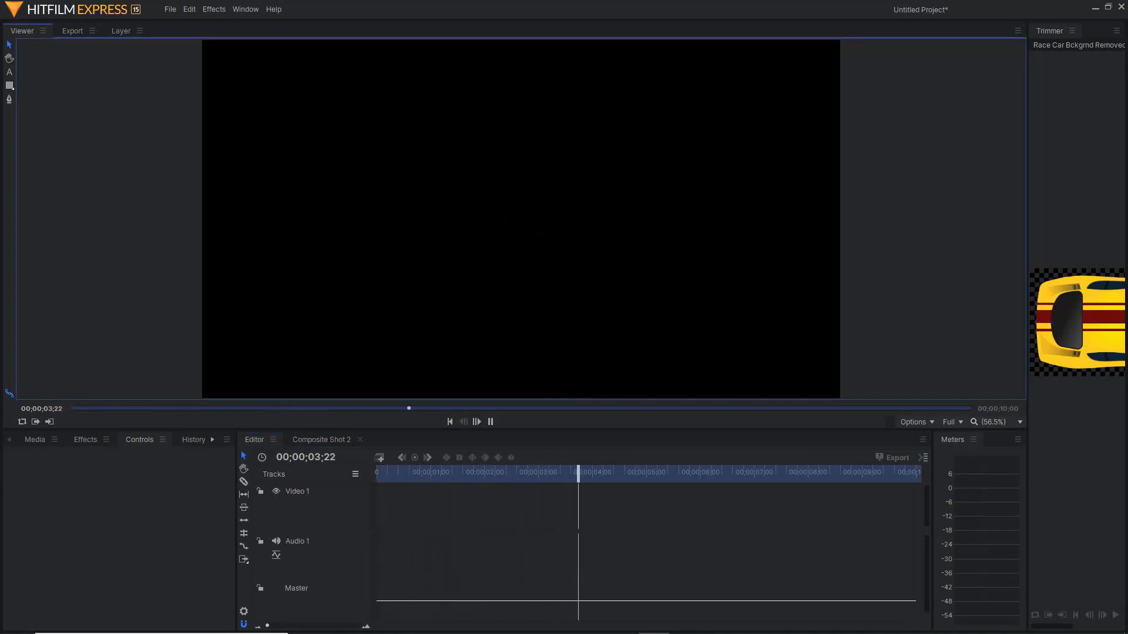
{"action": "key", "text": "space"}
{"action": "key", "text": "Home"}
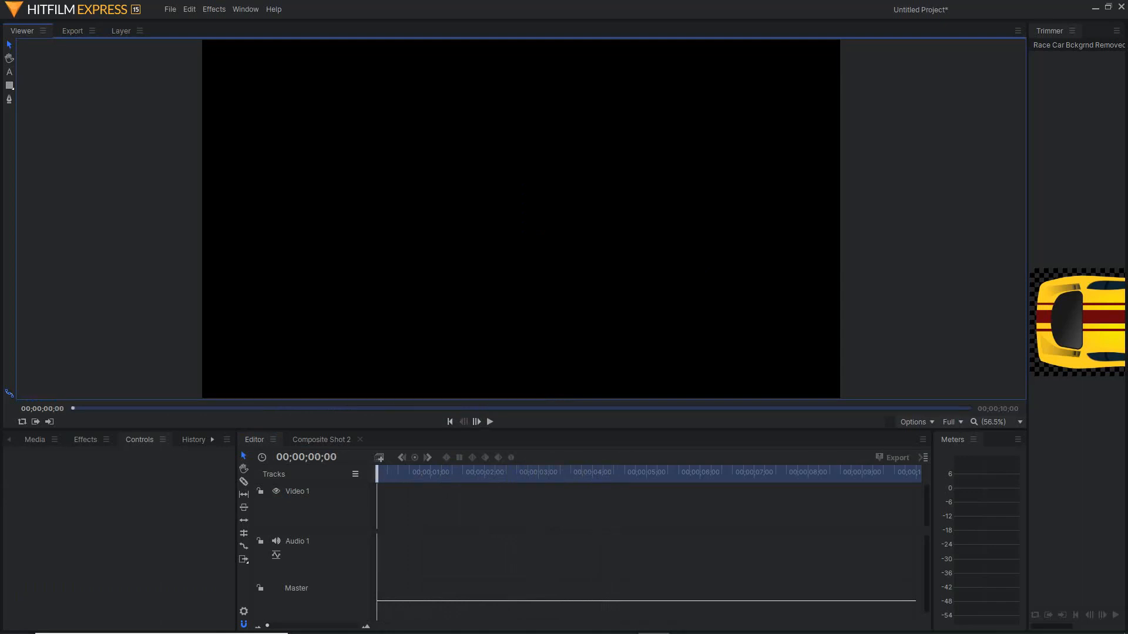
Add Composite Shot 2 from the project media to the start of the Video 1 track
{"action": "left_click", "coordinate": [35, 440]}
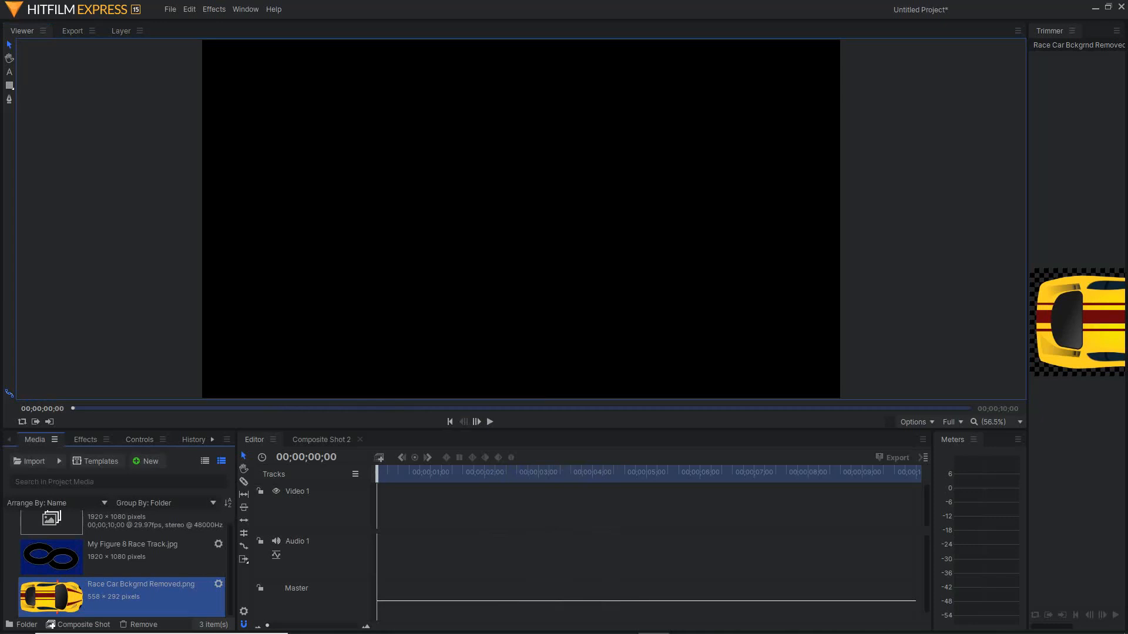
{"action": "left_click_drag", "start_coordinate": [229, 560], "coordinate": [230, 547]}
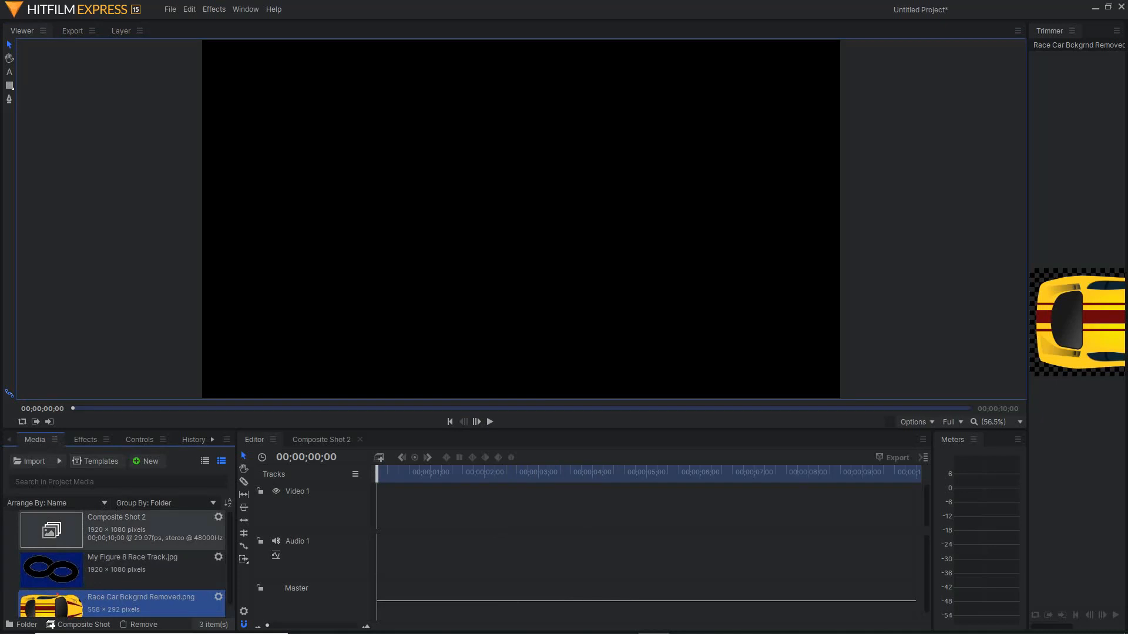
{"action": "left_click", "coordinate": [122, 530]}
{"action": "left_click_drag", "start_coordinate": [122, 530], "coordinate": [376, 495]}
Preview the beginning of the placed Composite Shot 2 clip and return the playhead to the start
{"action": "left_click", "coordinate": [490, 422]}
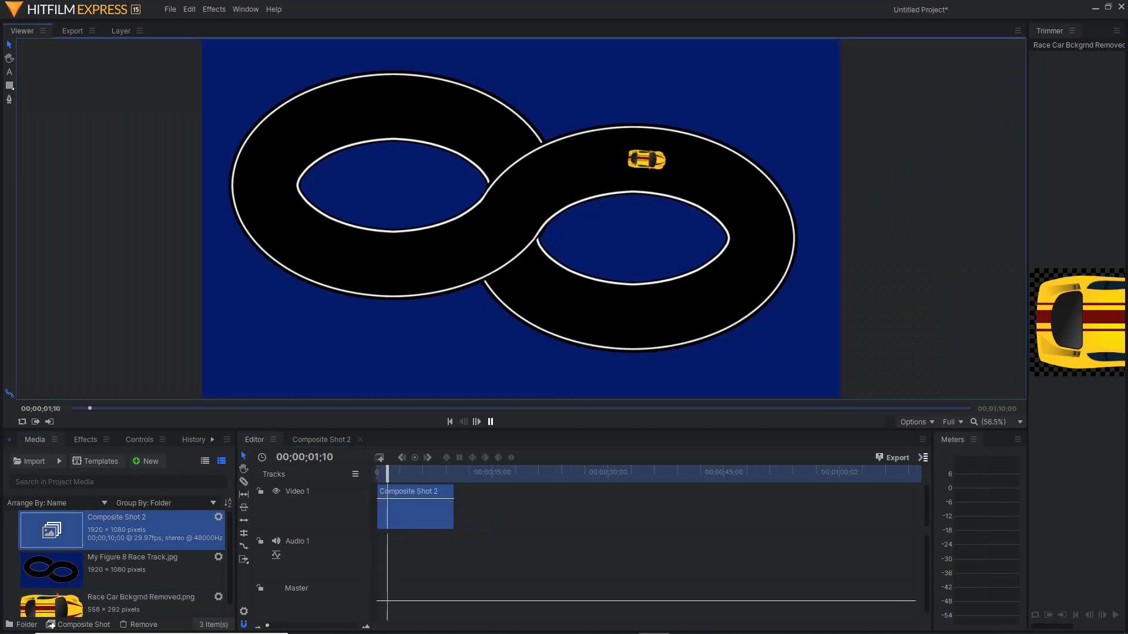
{"action": "key", "text": "space"}
{"action": "key", "text": "Home"}
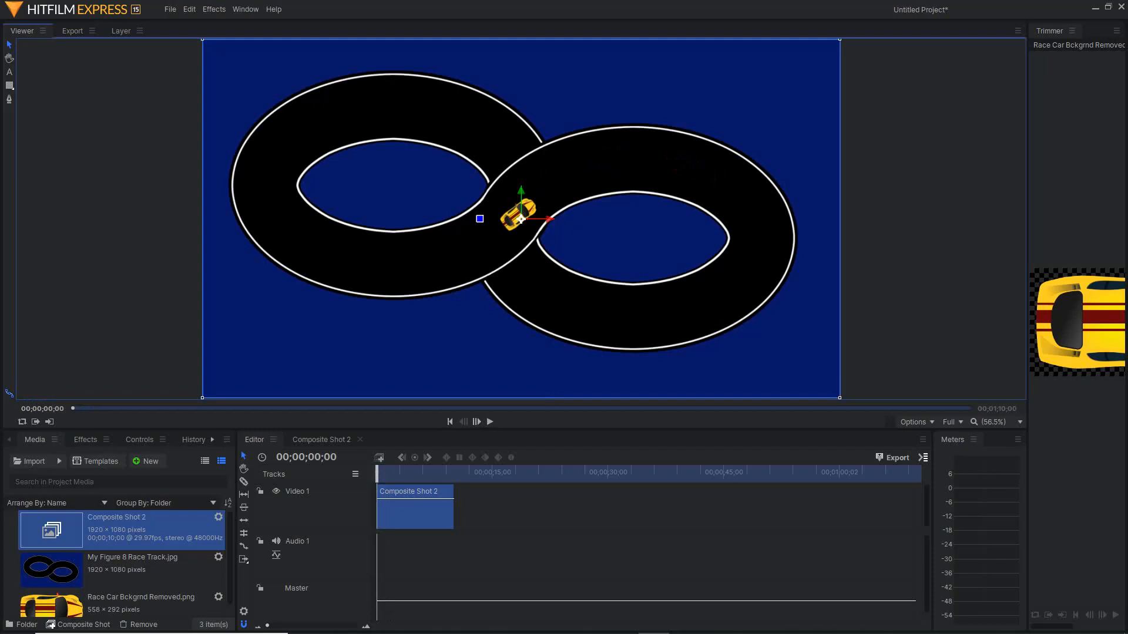
Shorten the Composite Shot 2 clip to about 9 seconds with the Rate Stretch tool and preview its motion
{"action": "left_click", "coordinate": [243, 547]}
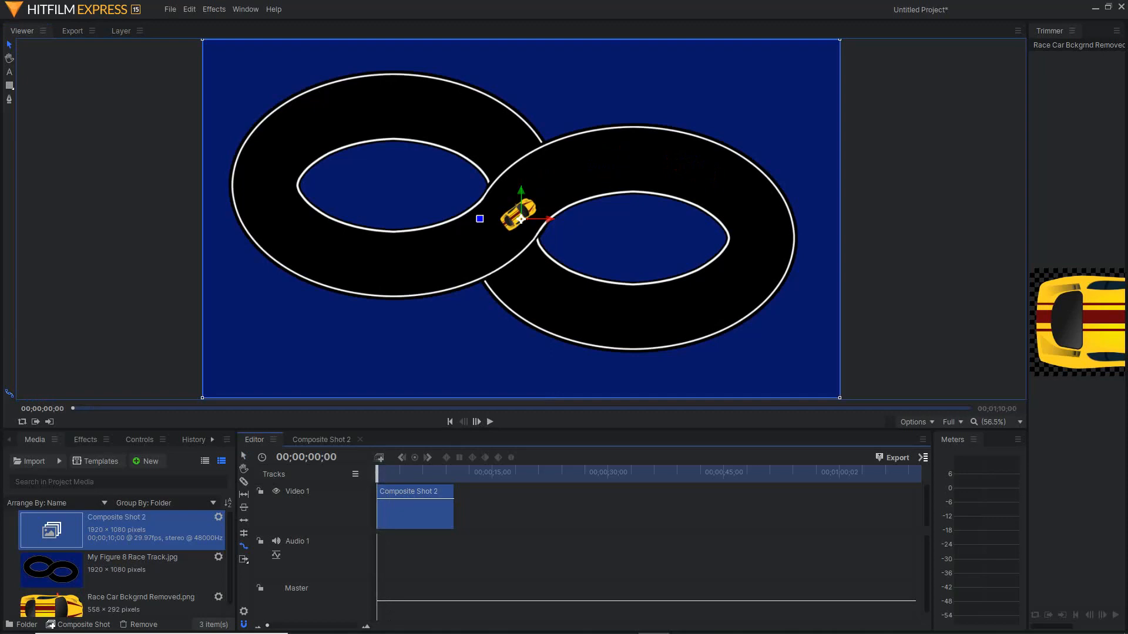
{"action": "left_click_drag", "start_coordinate": [453, 508], "coordinate": [445, 500]}
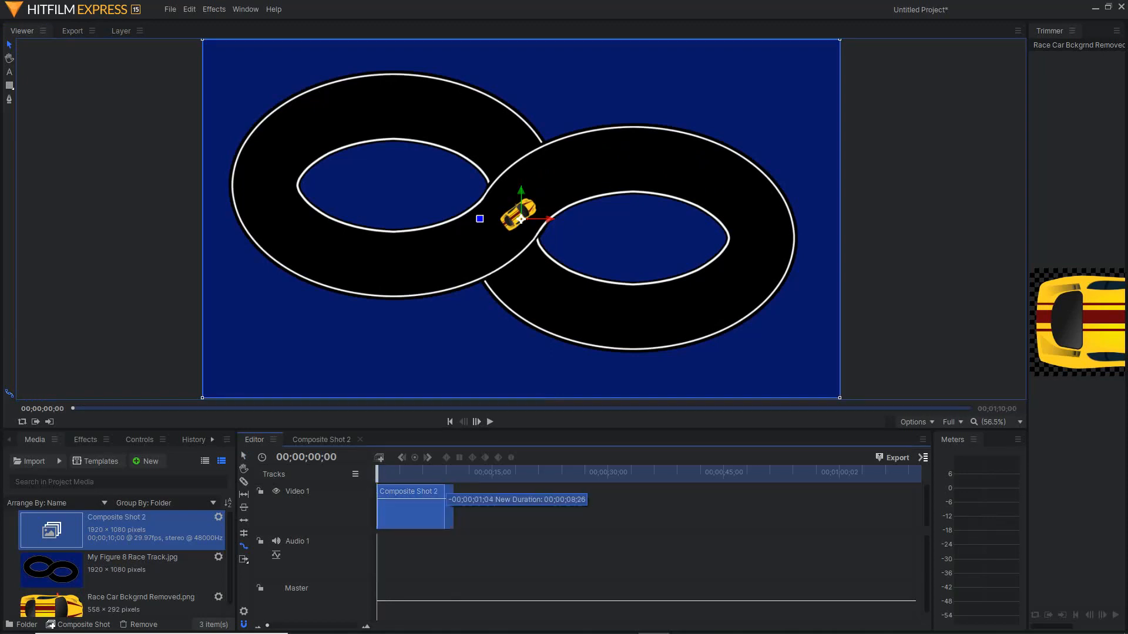
{"action": "left_click_drag", "start_coordinate": [444, 500], "coordinate": [446, 500]}
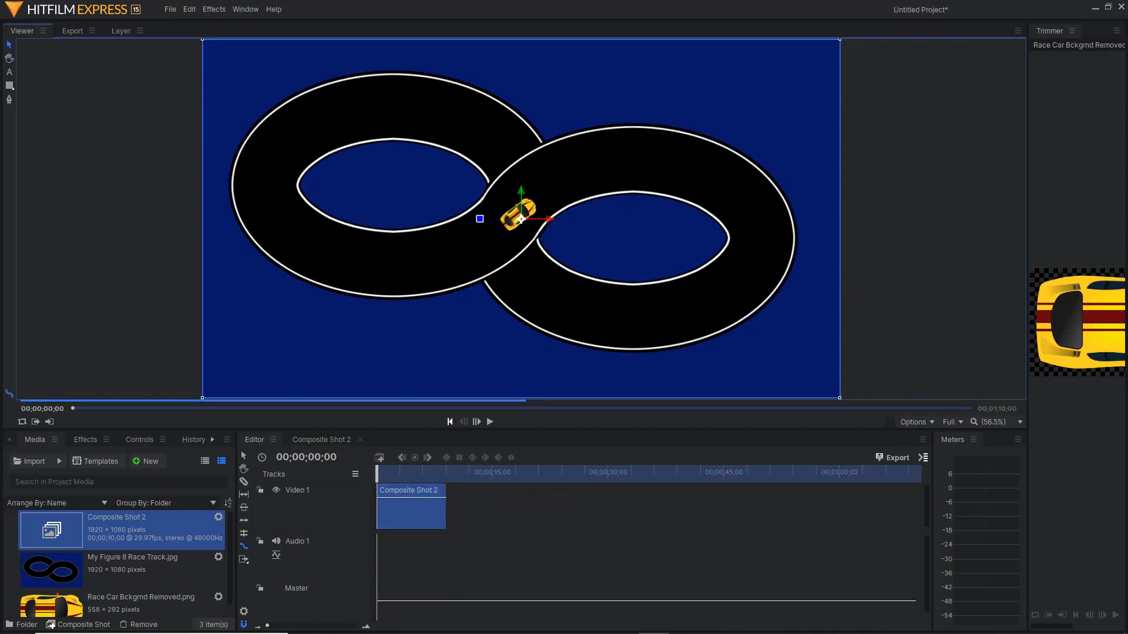
{"action": "left_click", "coordinate": [490, 422]}
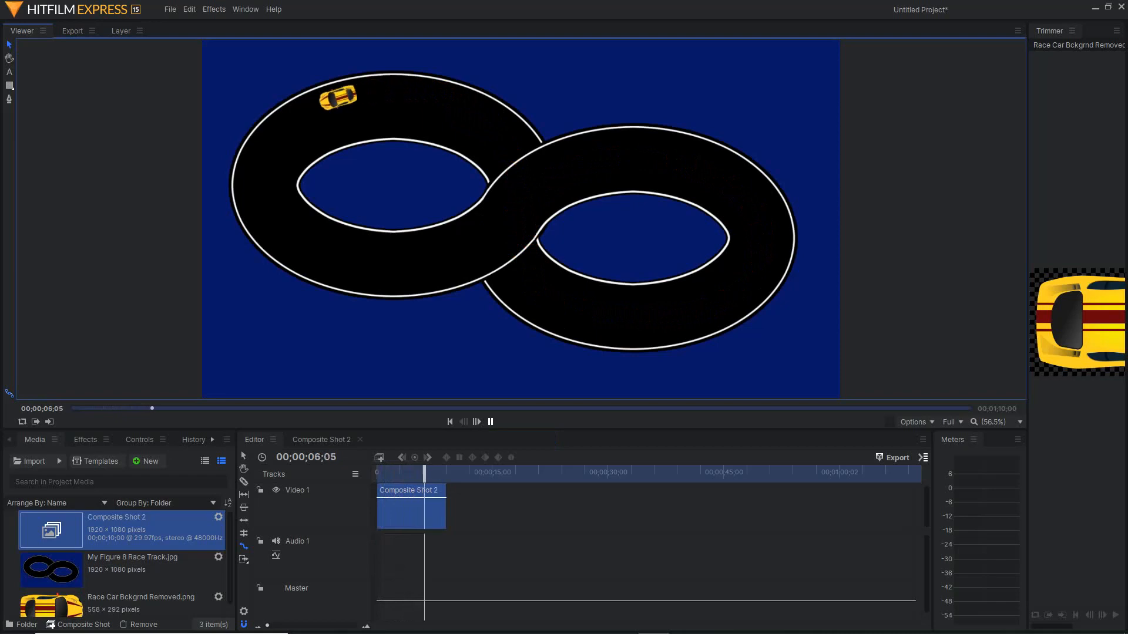
{"action": "key", "text": "space"}
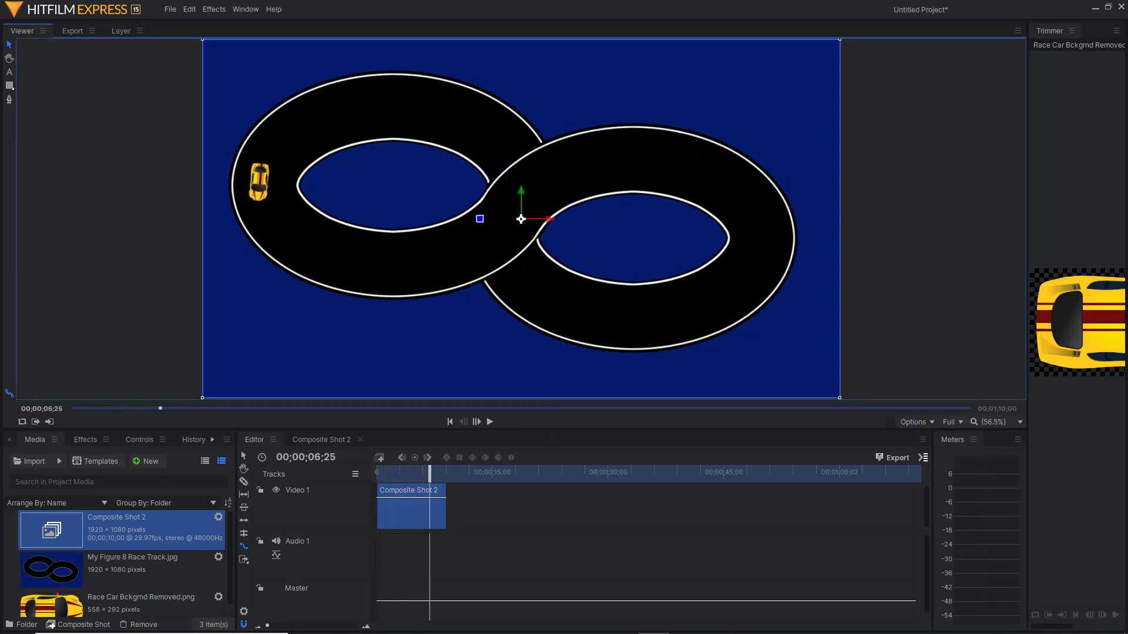
Rate-stretch the Composite Shot 2 clip on Video 1 to a duration of about 8 seconds
{"action": "left_click_drag", "start_coordinate": [445, 506], "coordinate": [402, 472]}
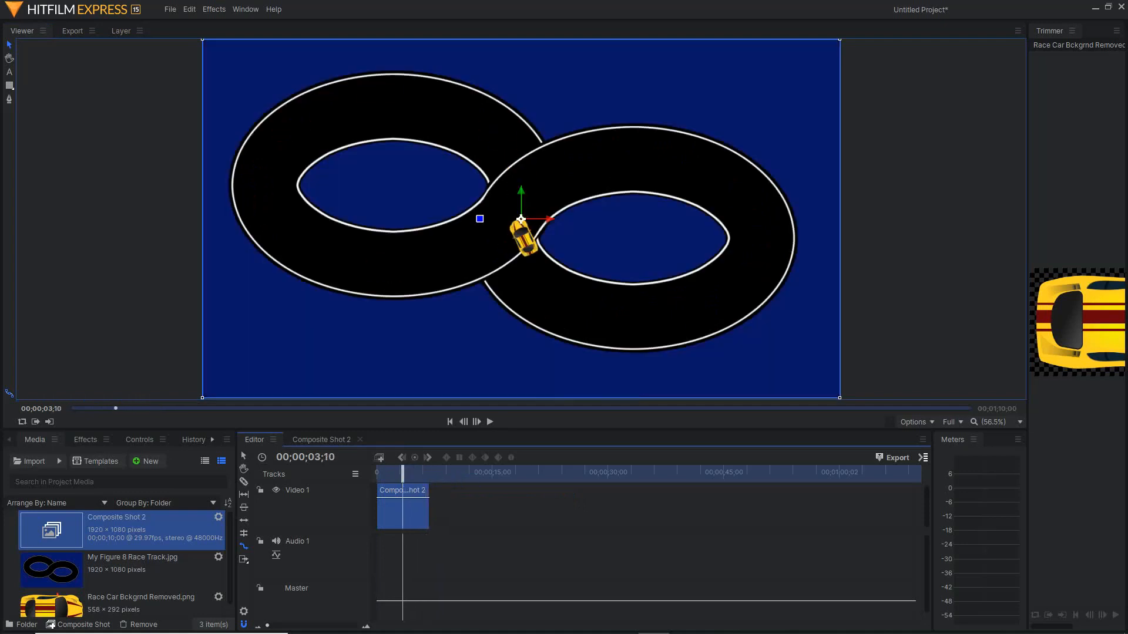
{"action": "left_click_drag", "start_coordinate": [267, 626], "coordinate": [315, 625]}
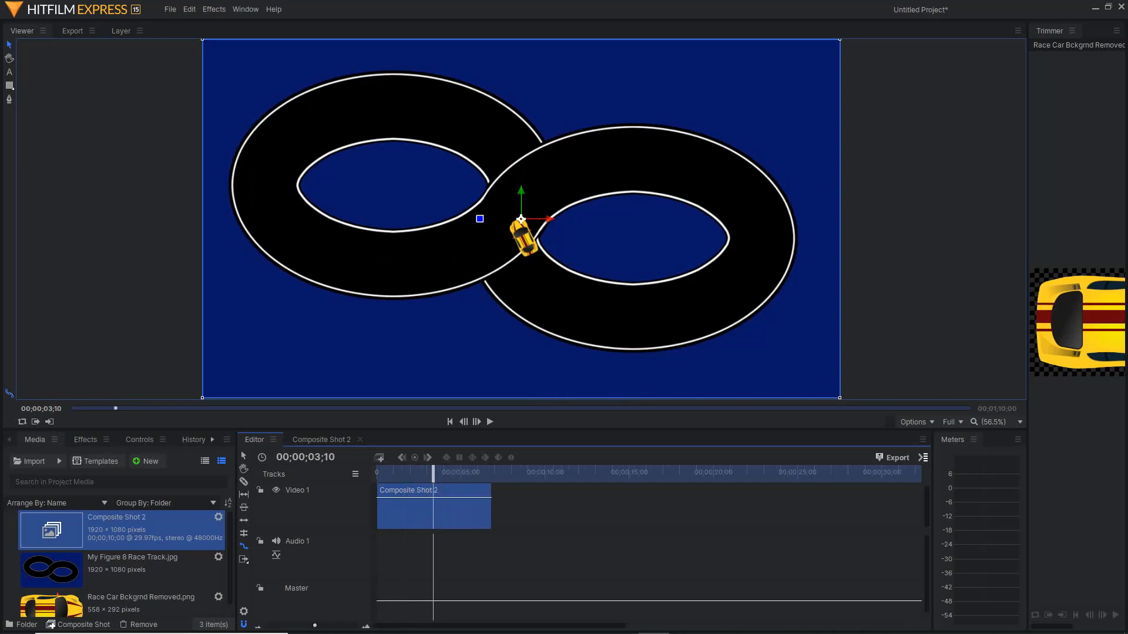
{"action": "left_click_drag", "start_coordinate": [491, 508], "coordinate": [510, 508]}
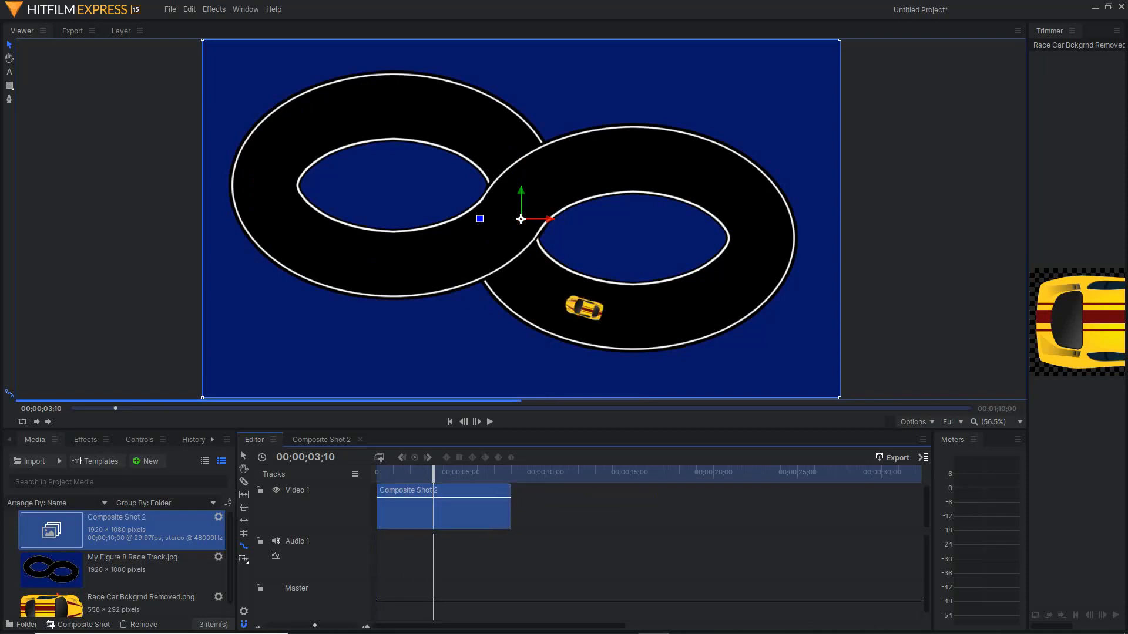
Play the retimed clip from the beginning to check the car's speed, and return the playhead to the start
{"action": "left_click", "coordinate": [450, 422]}
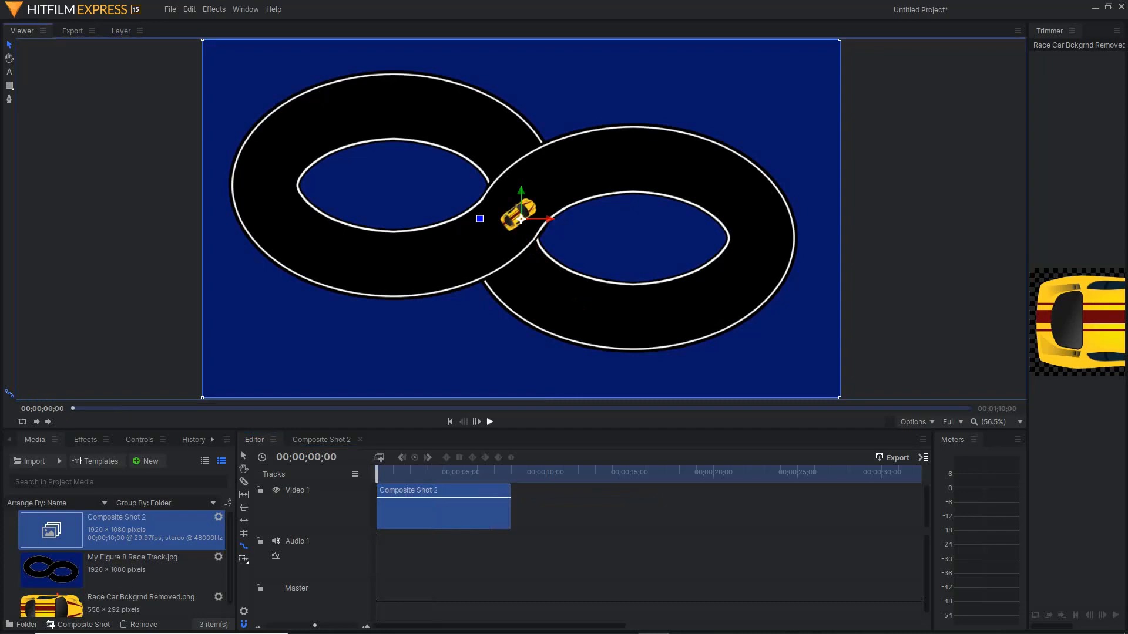
{"action": "left_click", "coordinate": [490, 422]}
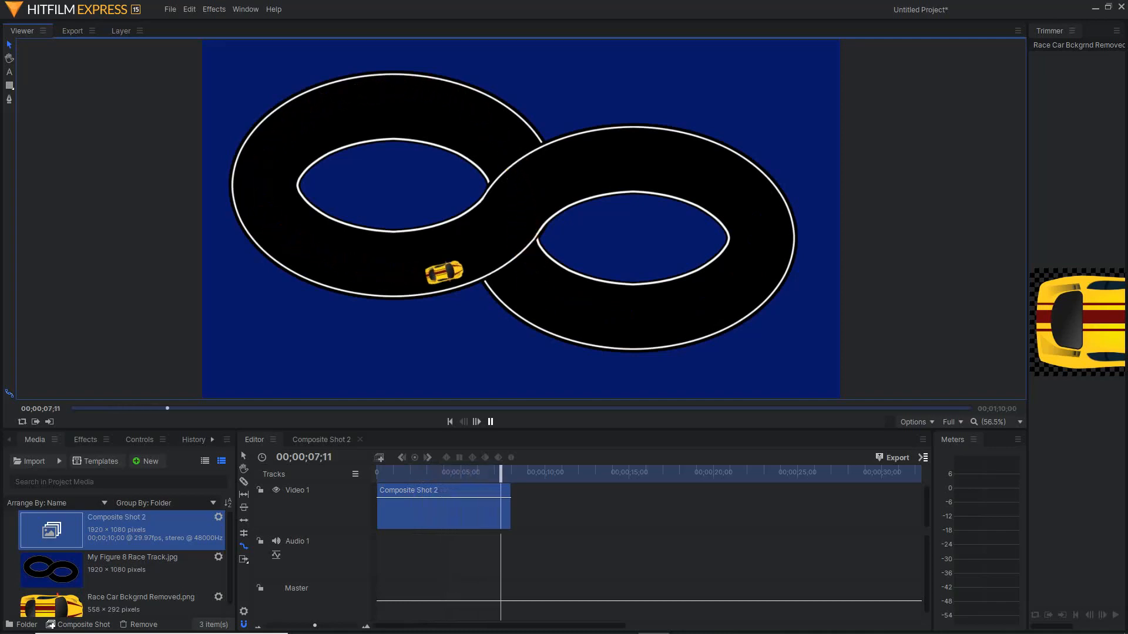
{"action": "key", "text": "Home"}
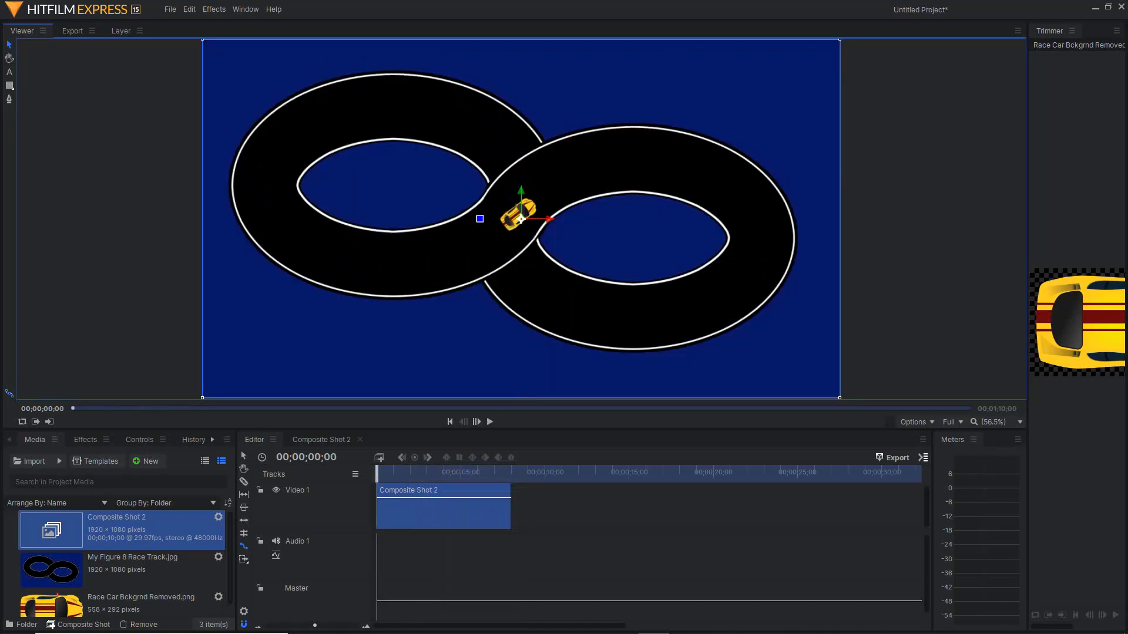
{"action": "mouse_move", "coordinate": [377, 472]}
{"action": "left_mouse_down"}
{"action": "mouse_move", "coordinate": [457, 472]}
{"action": "mouse_move", "coordinate": [376, 472]}
{"action": "left_mouse_up"}
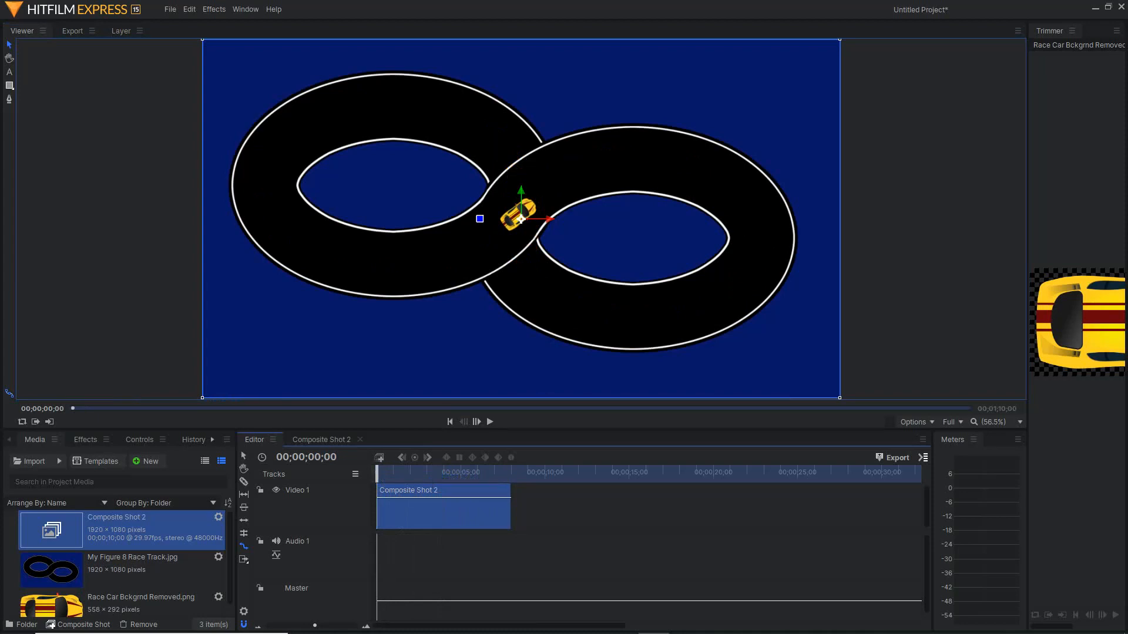
Examine the car at the track crossing up close, with the viewer at 100% and panned to centre the crossing
{"action": "scroll", "coordinate": [479, 218], "scroll_direction": "up", "scroll_amount": 3}
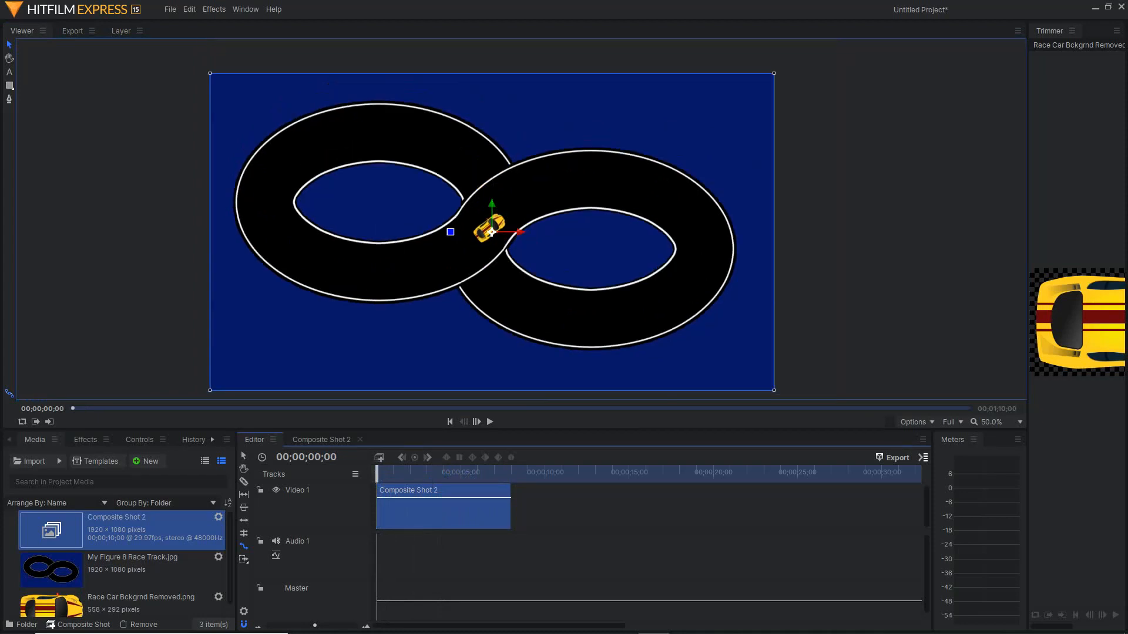
{"action": "scroll", "coordinate": [261, 338], "scroll_direction": "up", "scroll_amount": 2}
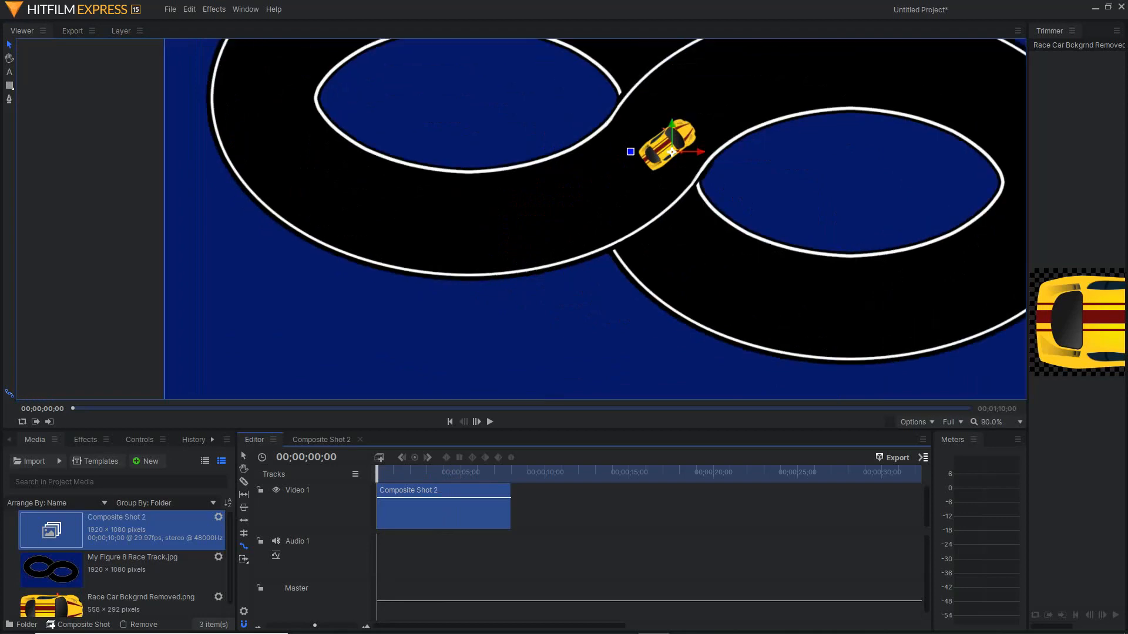
{"action": "left_click", "coordinate": [1020, 422]}
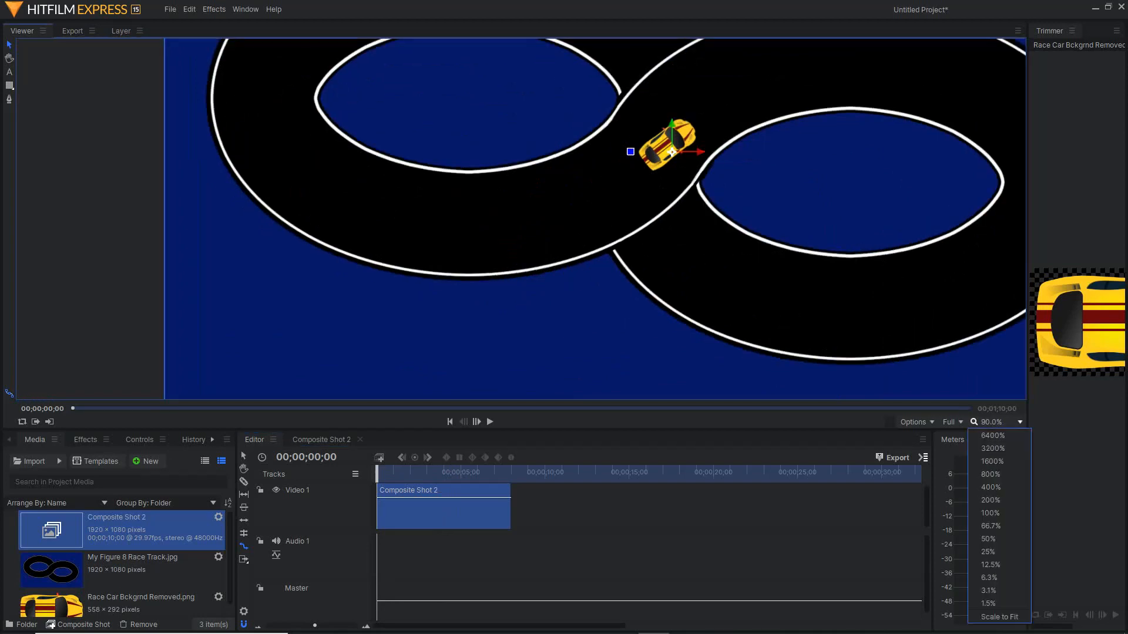
{"action": "key", "text": "Escape"}
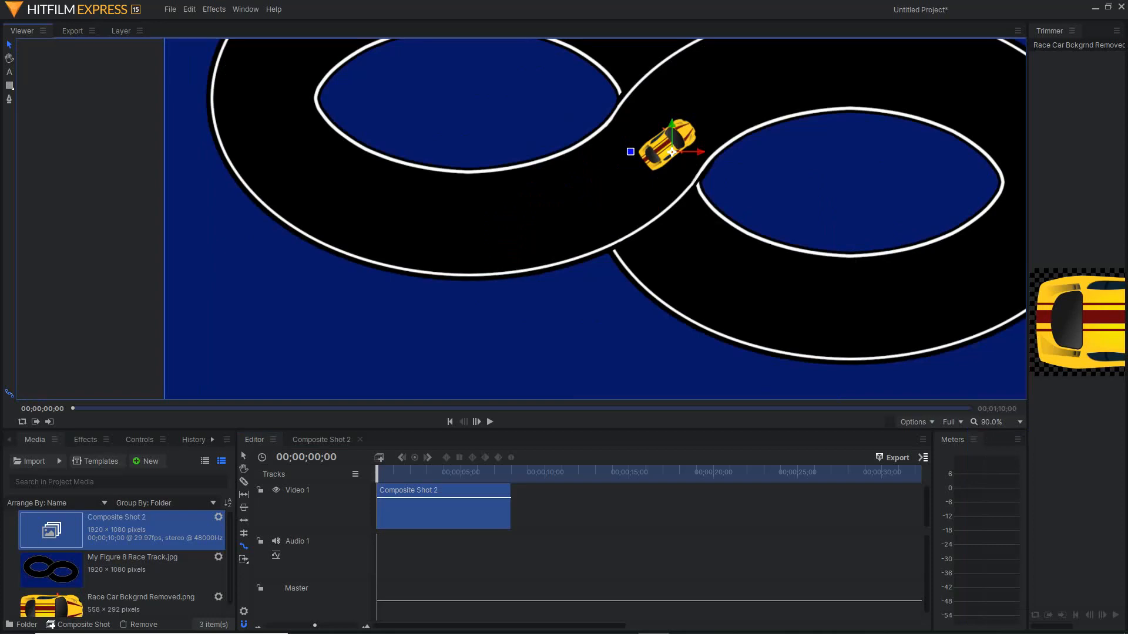
{"action": "scroll", "coordinate": [974, 396], "scroll_direction": "down", "scroll_amount": 1}
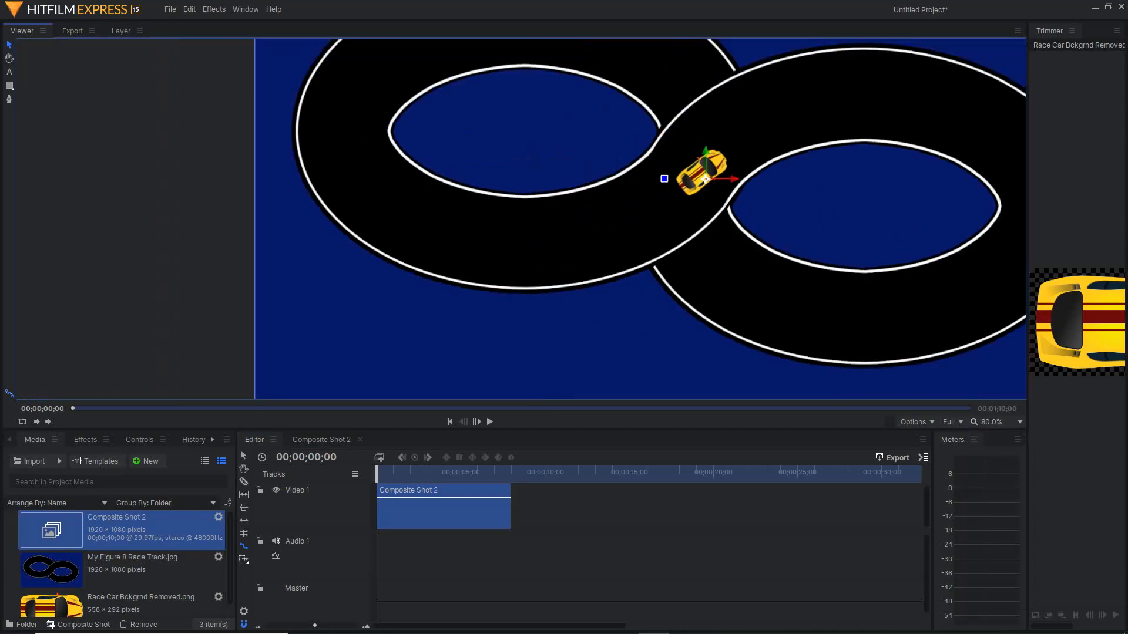
{"action": "scroll", "coordinate": [942, 396], "scroll_direction": "up", "scroll_amount": 2}
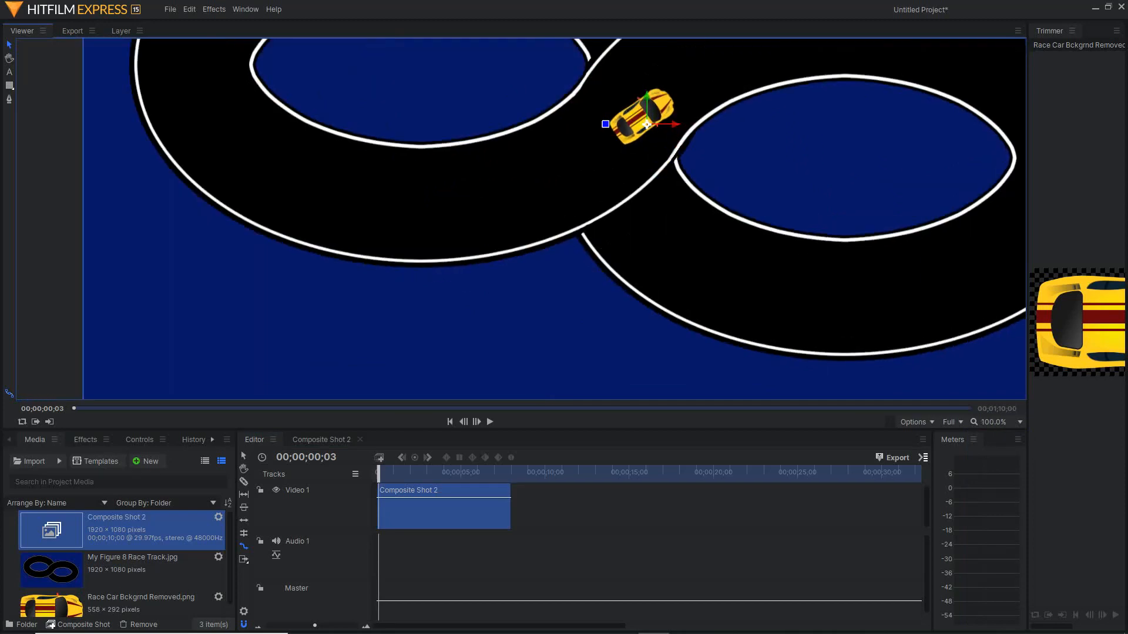
{"action": "key", "text": "h"}
{"action": "left_click_drag", "start_coordinate": [597, 180], "coordinate": [563, 291]}
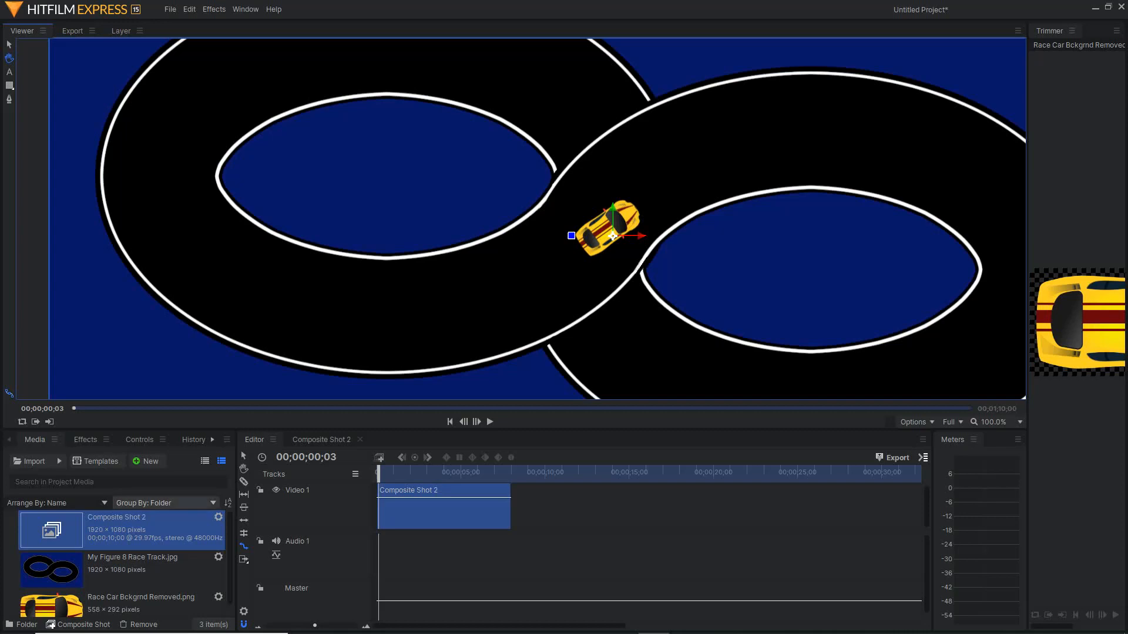
Insert a video track above Video 1 and place My Figure 8 Race Track.jpg on it, aligned with the start of Composite Shot 2
{"action": "left_click", "coordinate": [122, 570]}
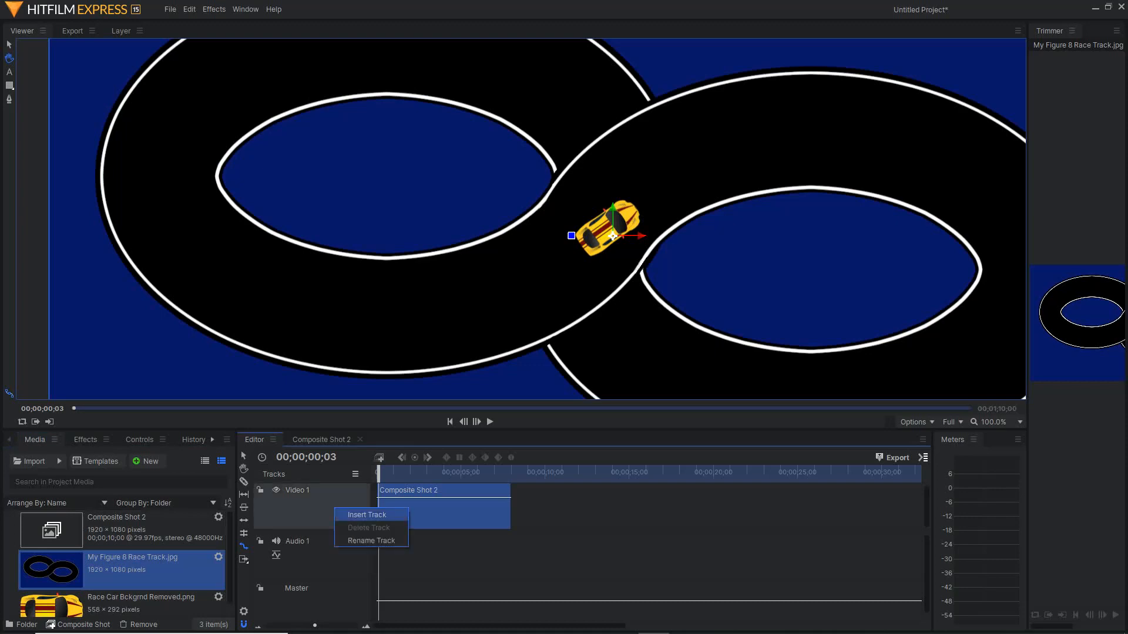
{"action": "left_click", "coordinate": [366, 515]}
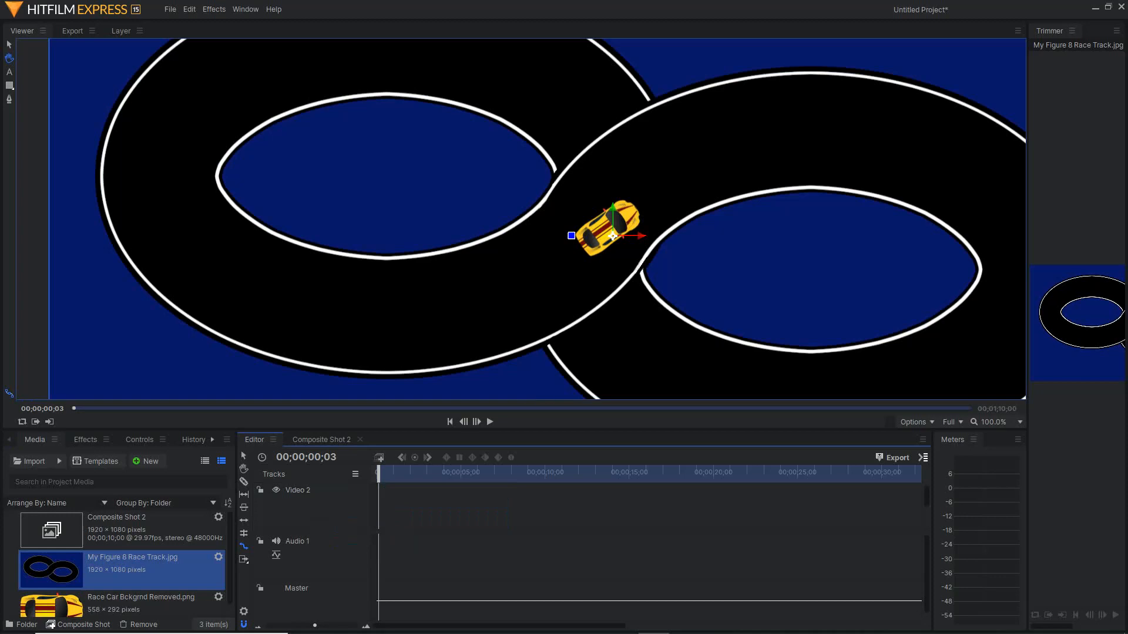
{"action": "key", "text": "ctrl+z"}
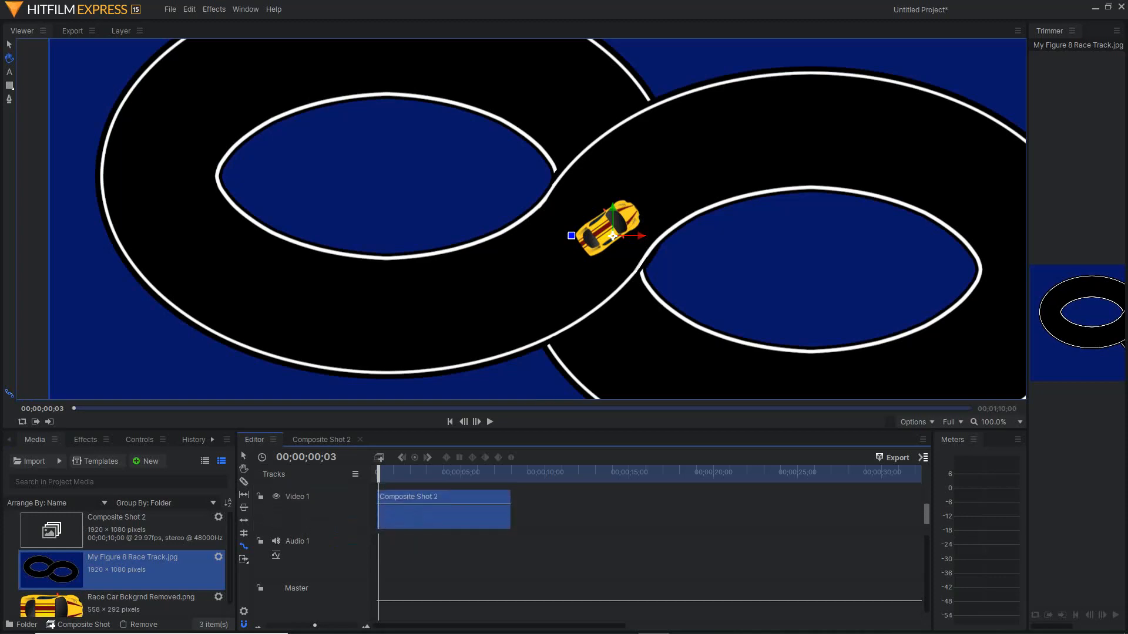
{"action": "left_click_drag", "start_coordinate": [367, 531], "coordinate": [366, 571]}
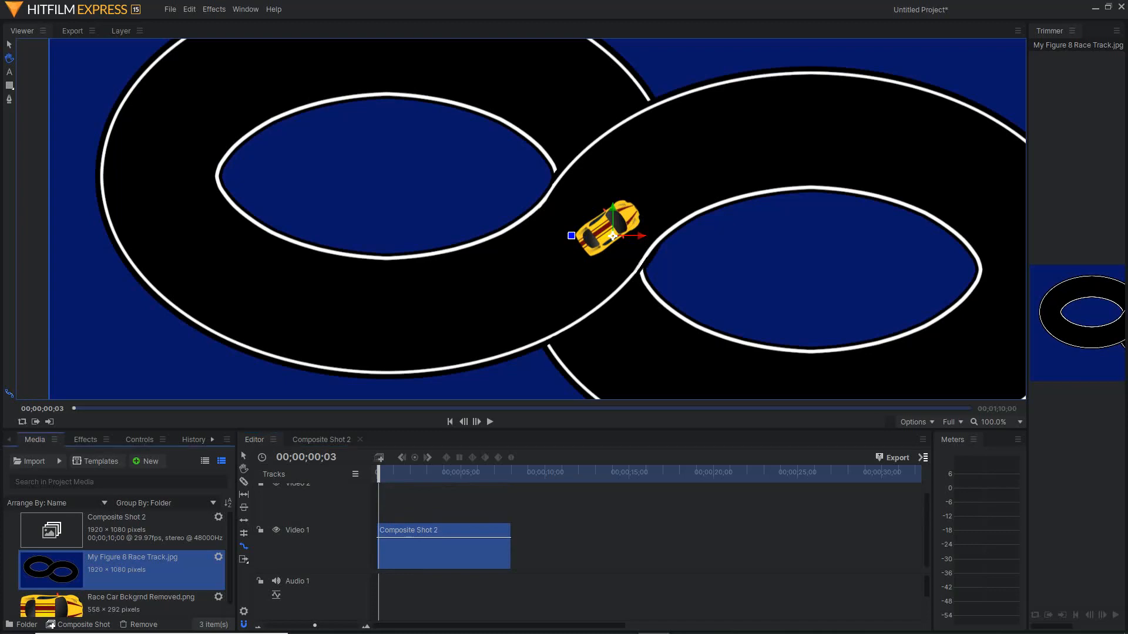
{"action": "left_click_drag", "start_coordinate": [52, 569], "coordinate": [378, 506]}
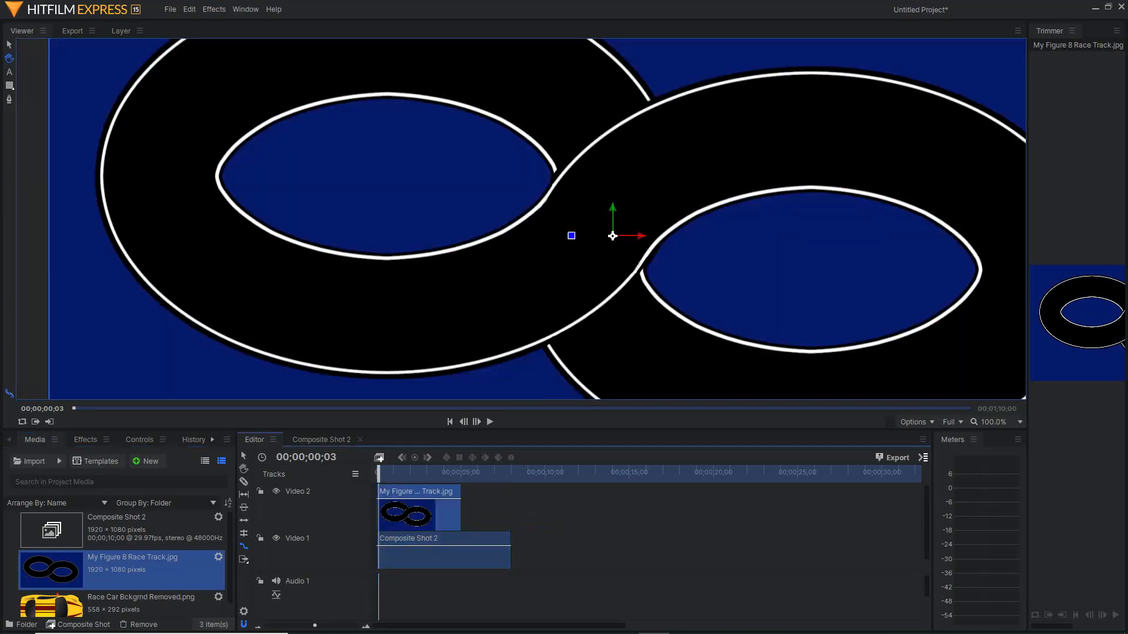
Try extending the race track image clip on Video 2 to the end of Composite Shot 2, preview it, and undo the extension
{"action": "left_click_drag", "start_coordinate": [460, 507], "coordinate": [511, 506]}
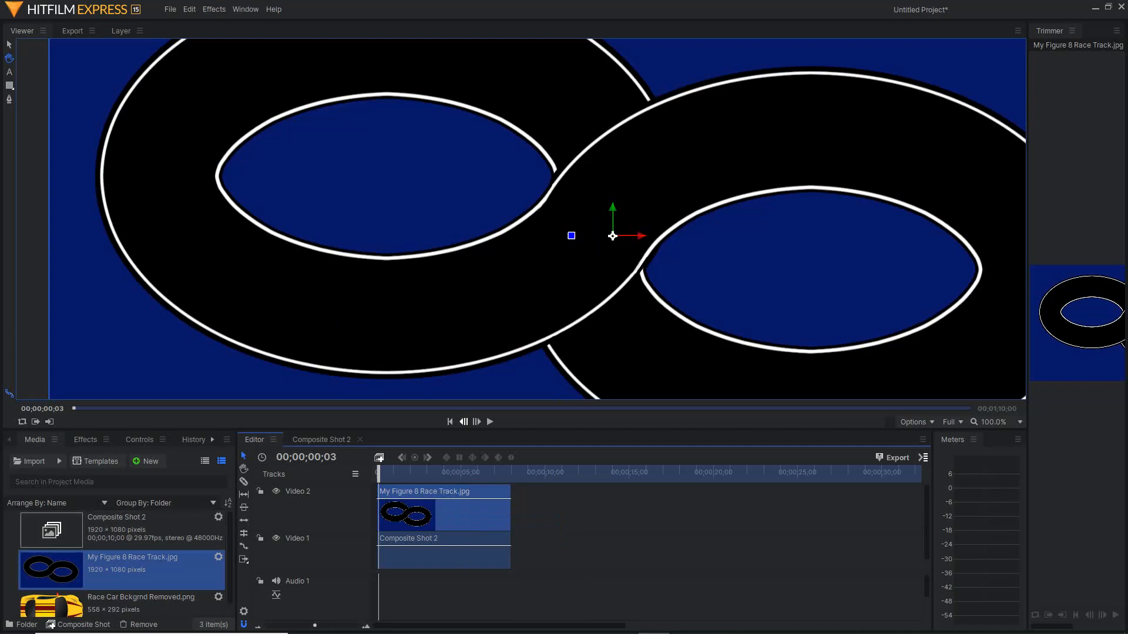
{"action": "left_click", "coordinate": [490, 422]}
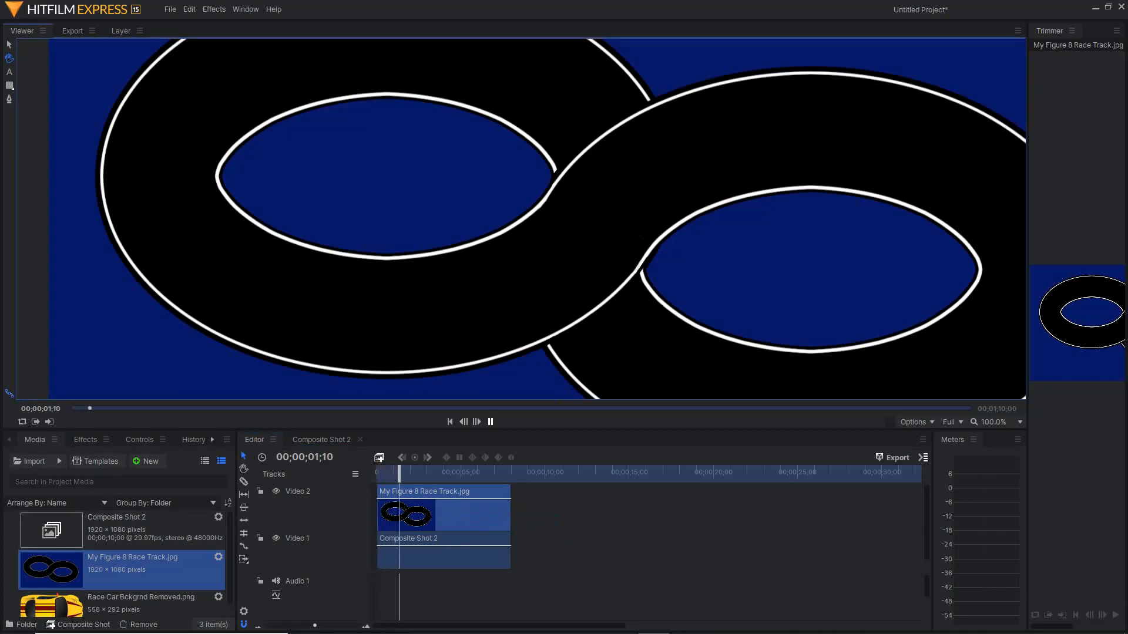
{"action": "key", "text": "space"}
{"action": "key", "text": "Home"}
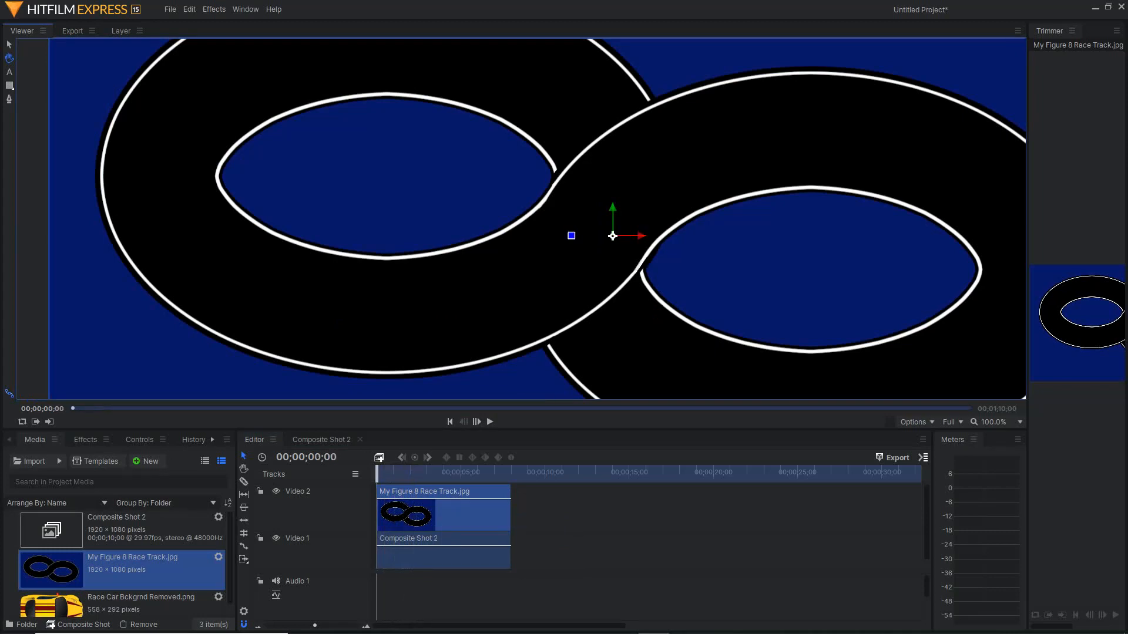
{"action": "left_click_drag", "start_coordinate": [612, 236], "coordinate": [605, 246]}
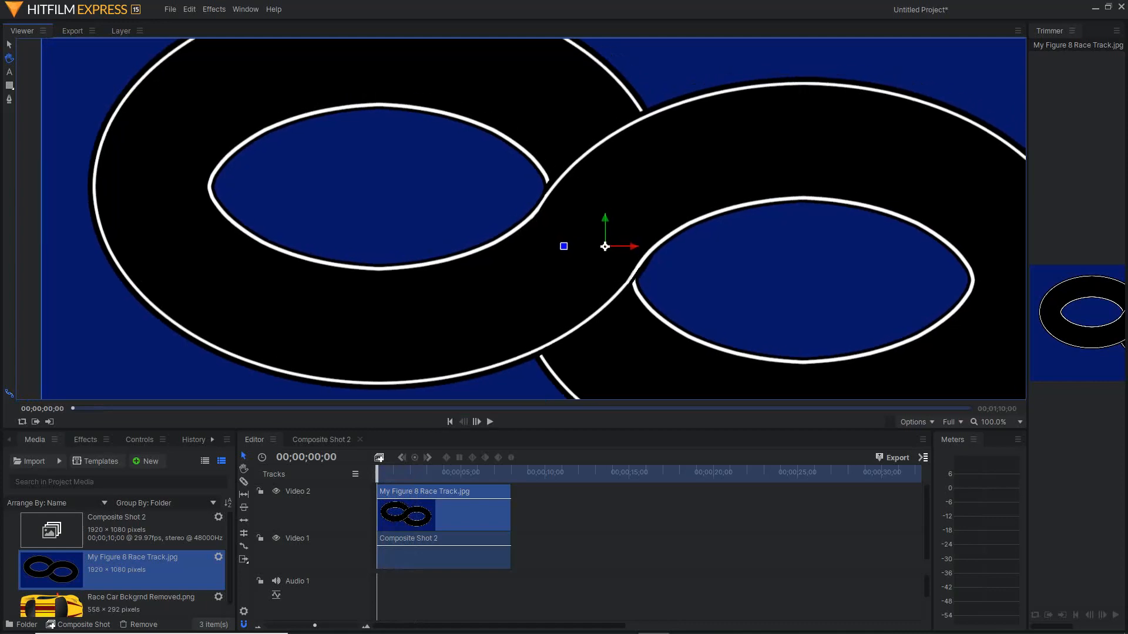
{"action": "key", "text": "ctrl+z"}
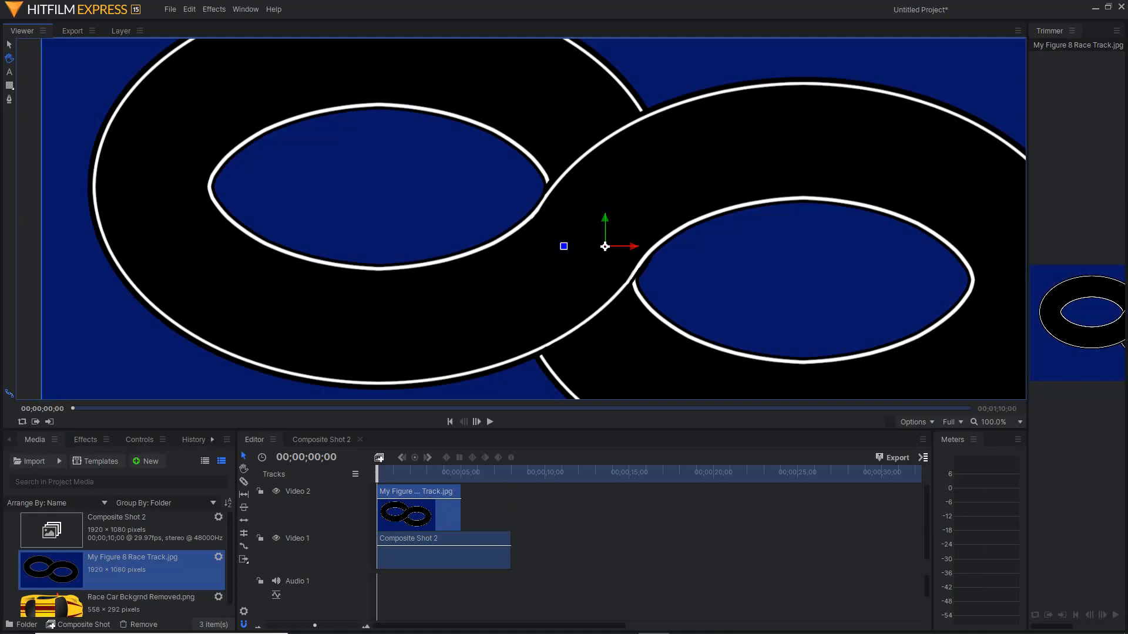
Draw a closed Freehand Mask on the Video 2 track image around the overpass at the crossing, following both outer road edges
{"action": "left_click", "coordinate": [8, 45]}
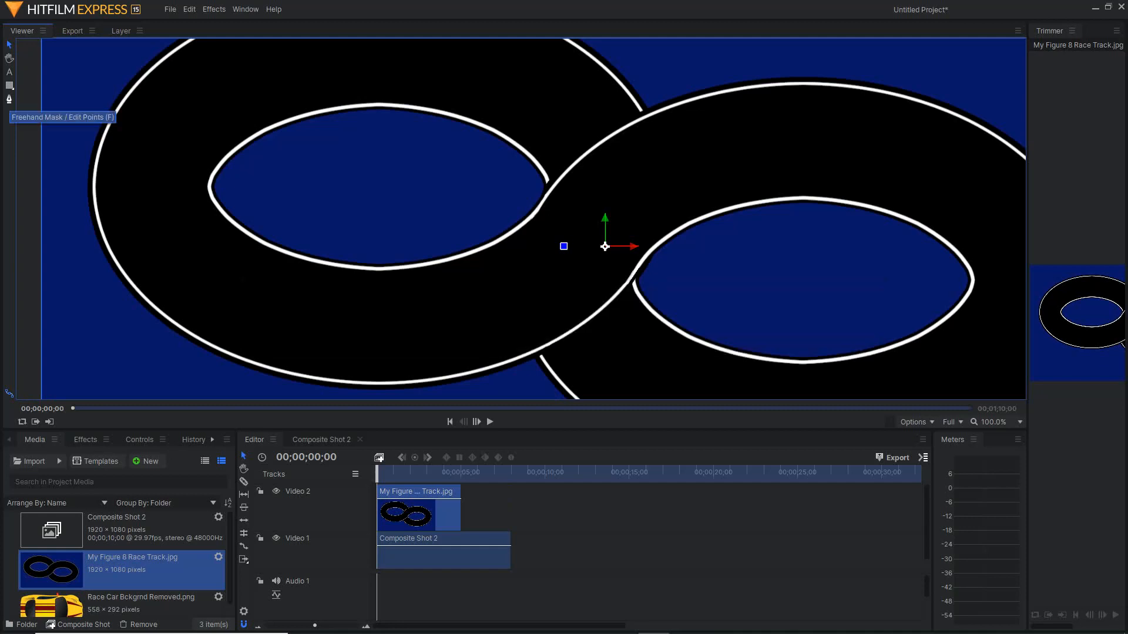
{"action": "left_click", "coordinate": [9, 99]}
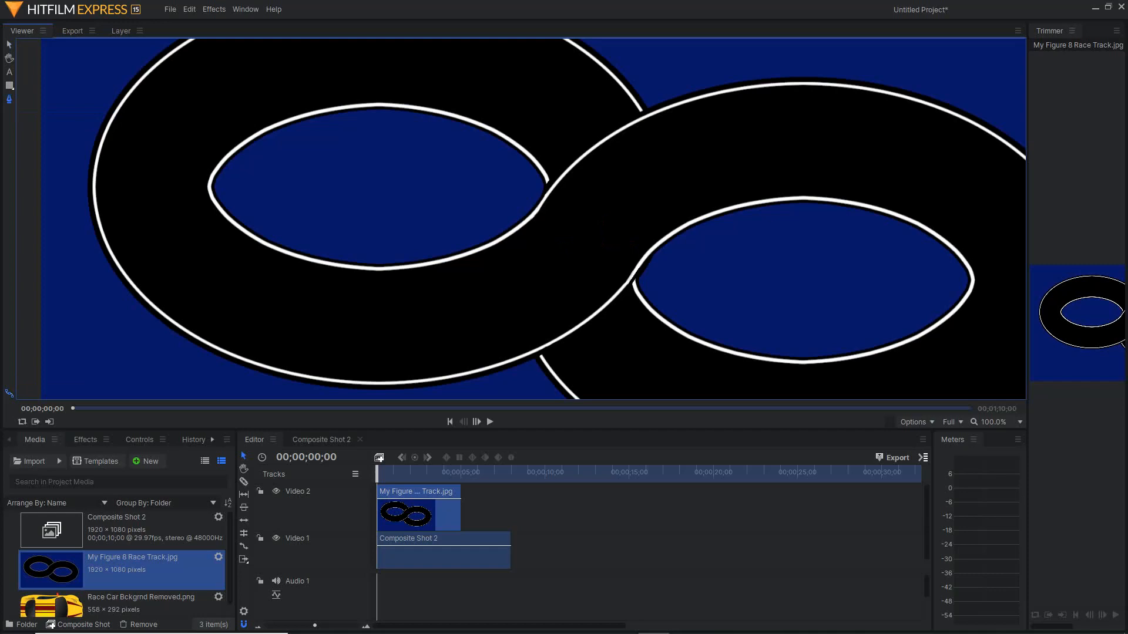
{"action": "left_click", "coordinate": [535, 360]}
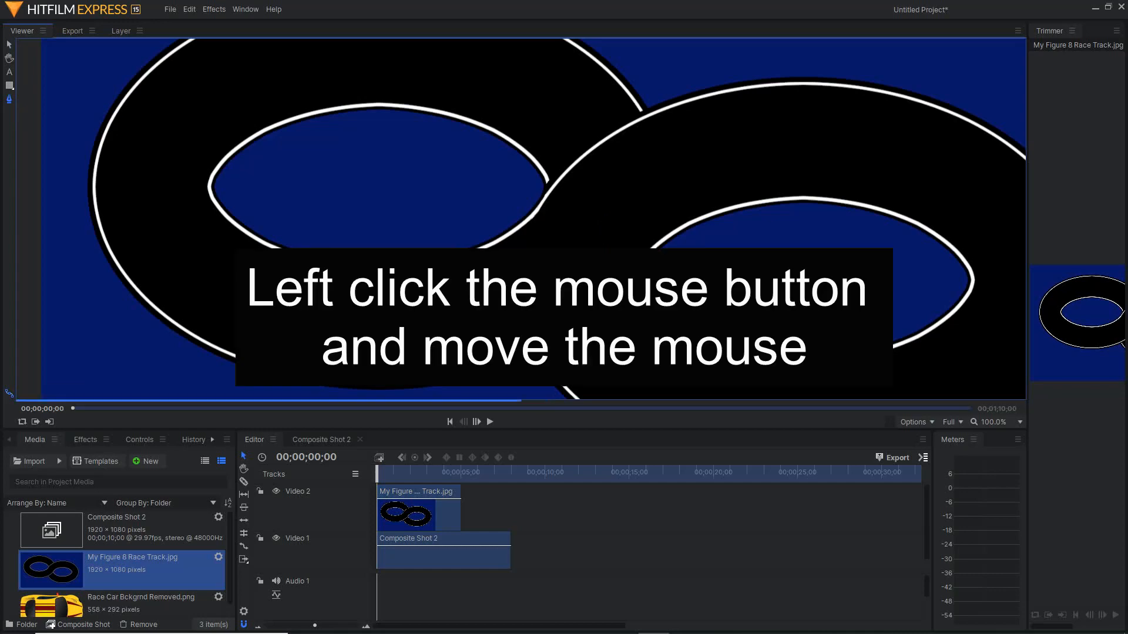
{"action": "key", "text": "Escape"}
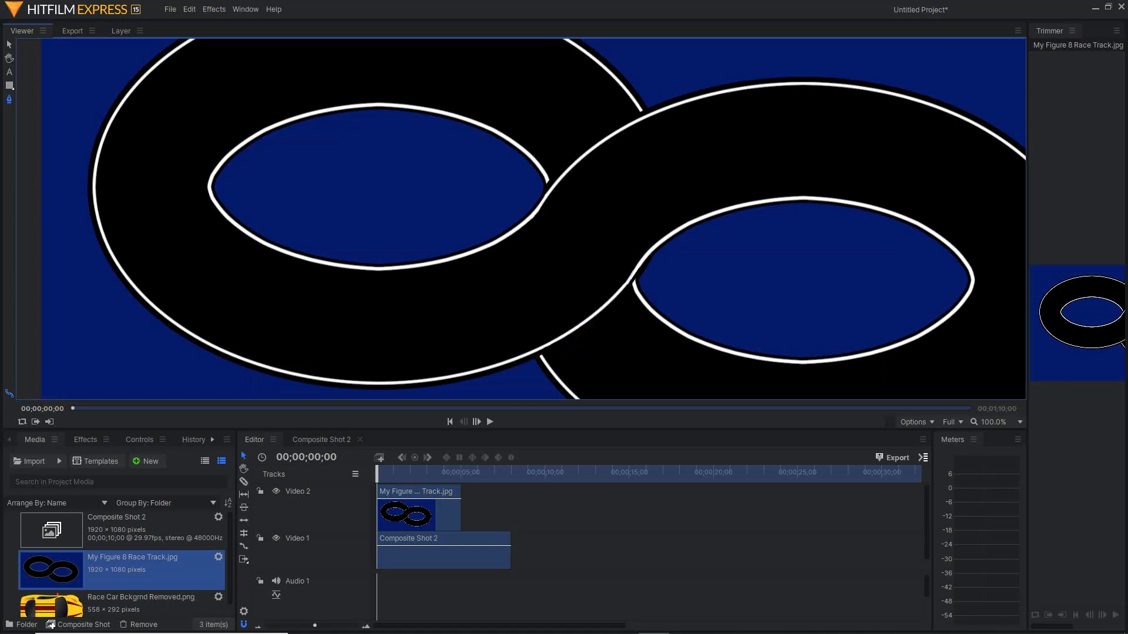
{"action": "left_click", "coordinate": [535, 359]}
{"action": "left_click", "coordinate": [564, 344]}
{"action": "left_click", "coordinate": [598, 322]}
{"action": "left_click", "coordinate": [622, 299]}
{"action": "left_click", "coordinate": [635, 281]}
{"action": "left_click", "coordinate": [651, 263]}
{"action": "left_click", "coordinate": [668, 250]}
{"action": "left_click", "coordinate": [673, 237]}
{"action": "left_click", "coordinate": [677, 206]}
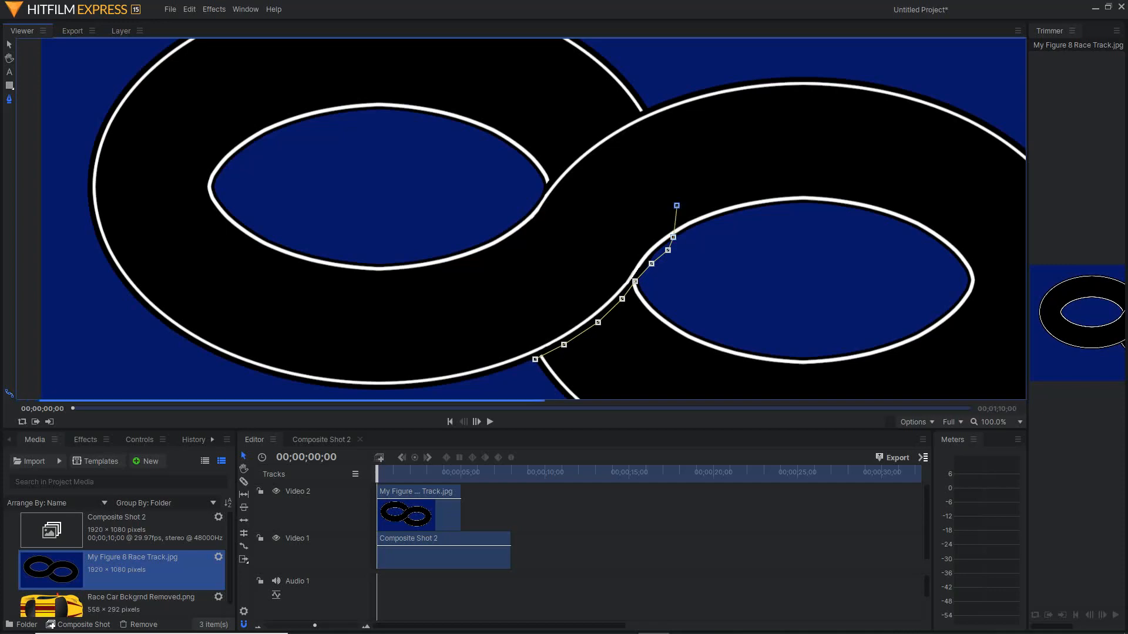
{"action": "left_click", "coordinate": [664, 154]}
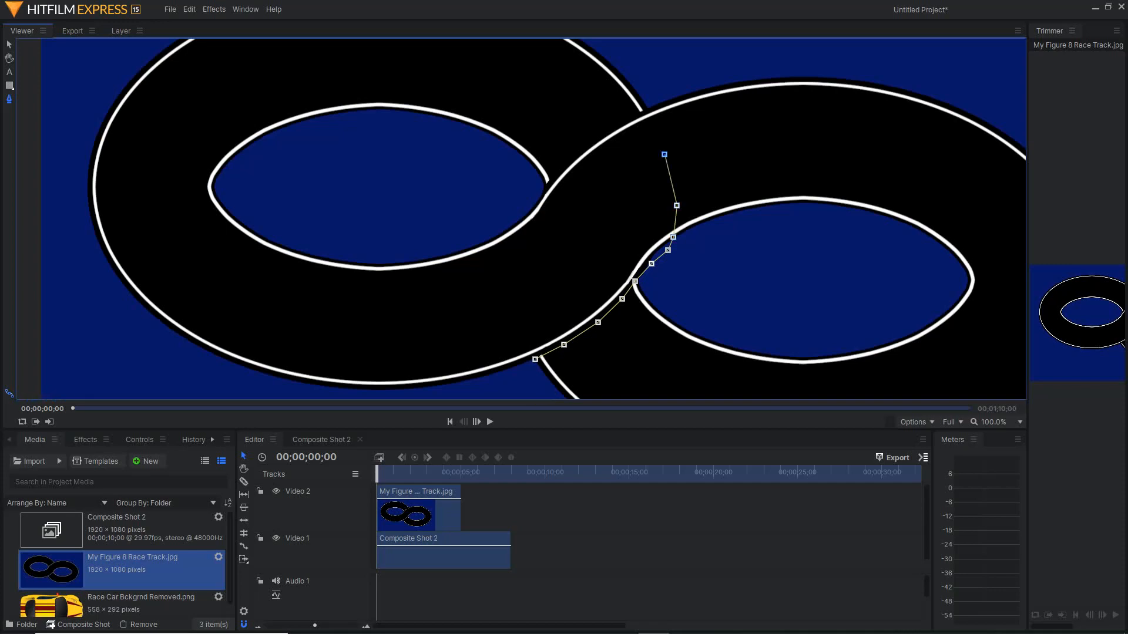
{"action": "left_click", "coordinate": [650, 116]}
{"action": "left_click", "coordinate": [649, 107]}
{"action": "left_click", "coordinate": [633, 114]}
{"action": "left_click", "coordinate": [607, 130]}
{"action": "left_click", "coordinate": [580, 150]}
{"action": "left_click", "coordinate": [562, 164]}
{"action": "left_click", "coordinate": [550, 177]}
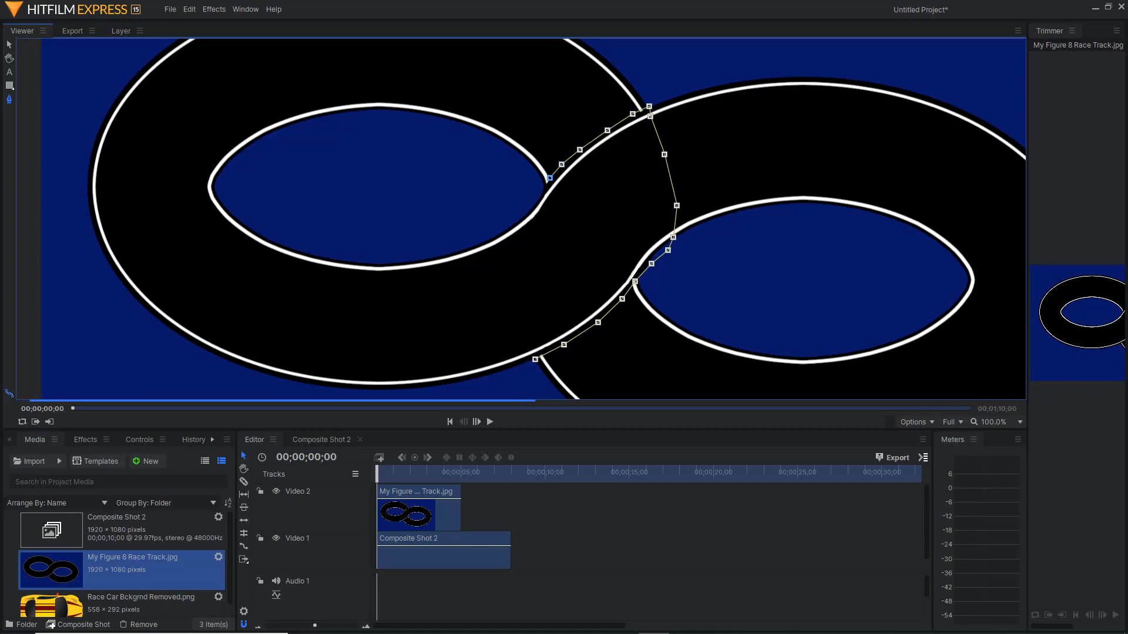
{"action": "left_click", "coordinate": [544, 186]}
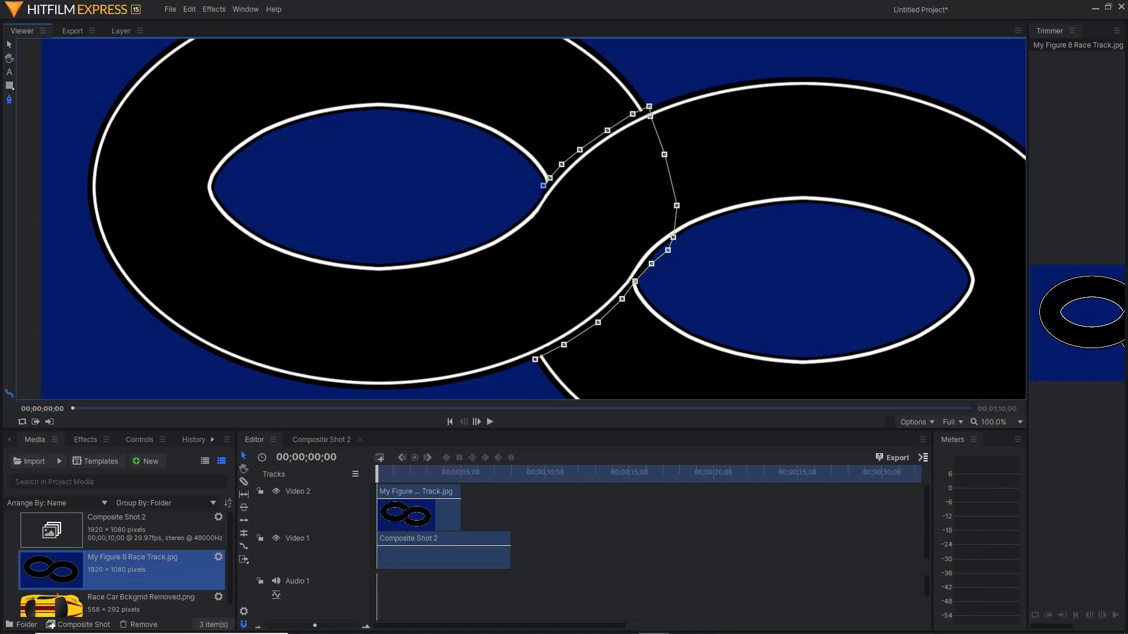
{"action": "left_click", "coordinate": [540, 196]}
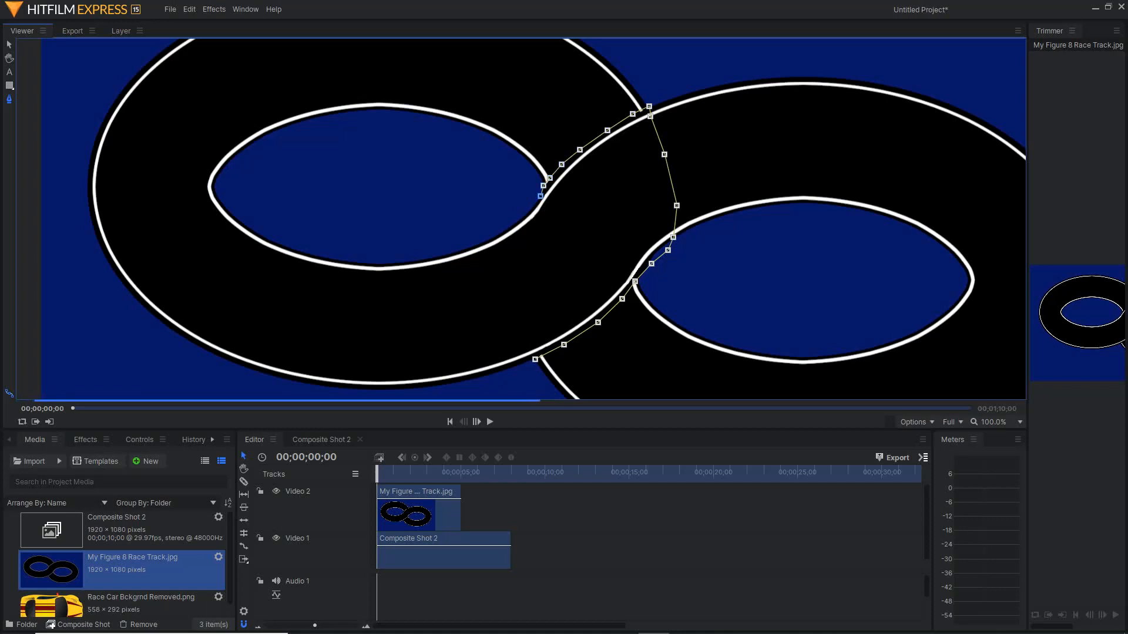
{"action": "left_click", "coordinate": [533, 218]}
{"action": "left_click", "coordinate": [525, 267]}
{"action": "left_click", "coordinate": [525, 317]}
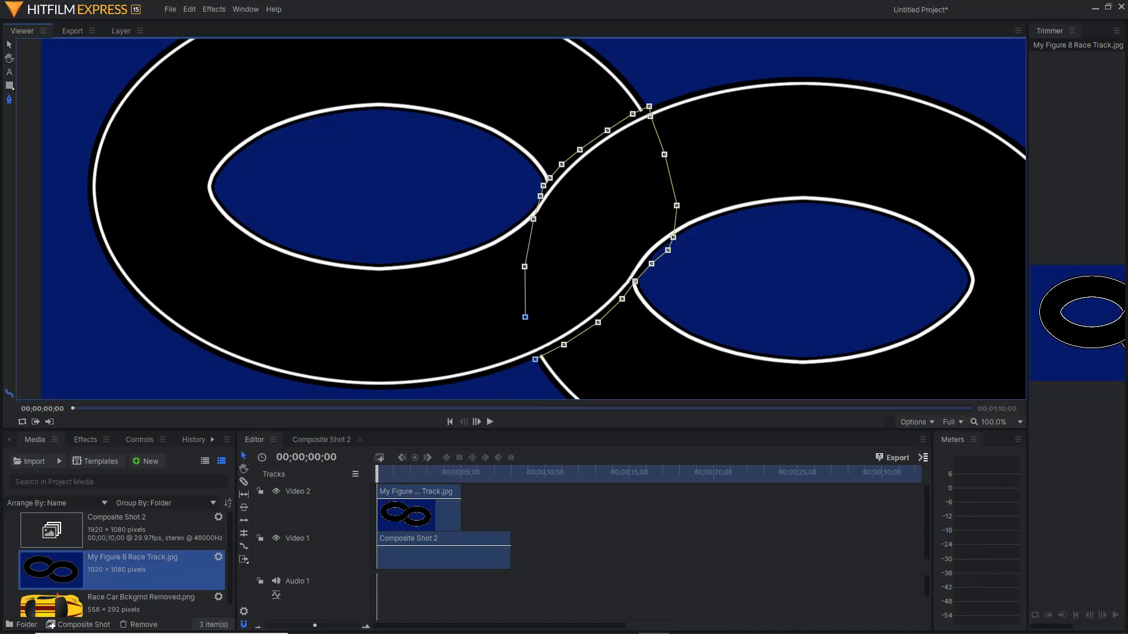
{"action": "left_click", "coordinate": [529, 346]}
{"action": "left_click", "coordinate": [534, 359]}
{"action": "key", "text": "ctrl+a"}
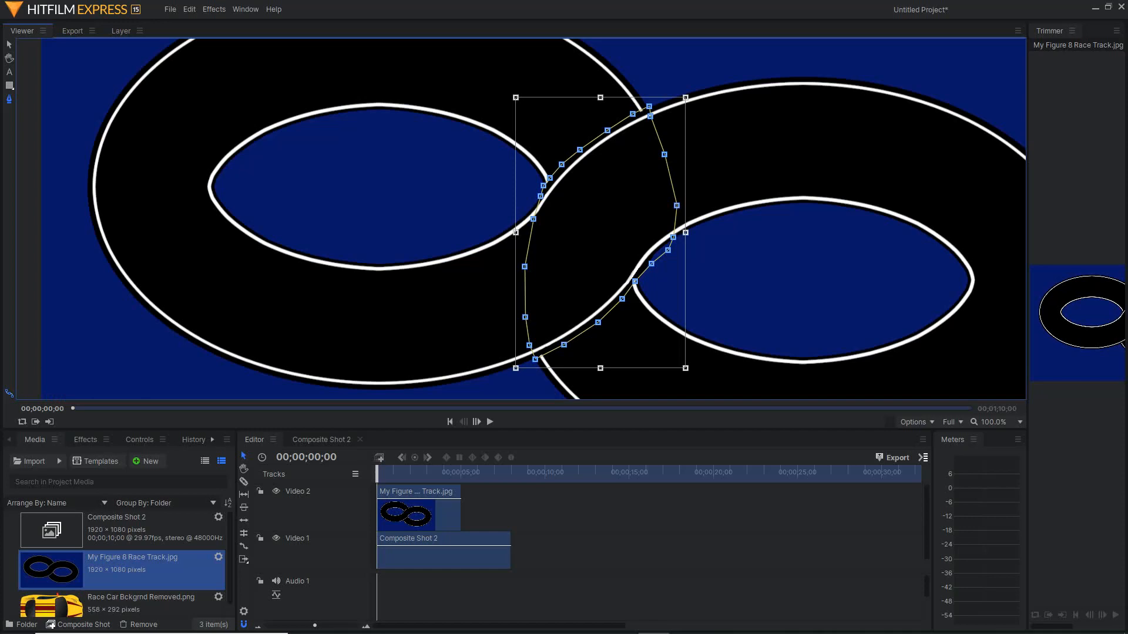
{"action": "left_click", "coordinate": [9, 45]}
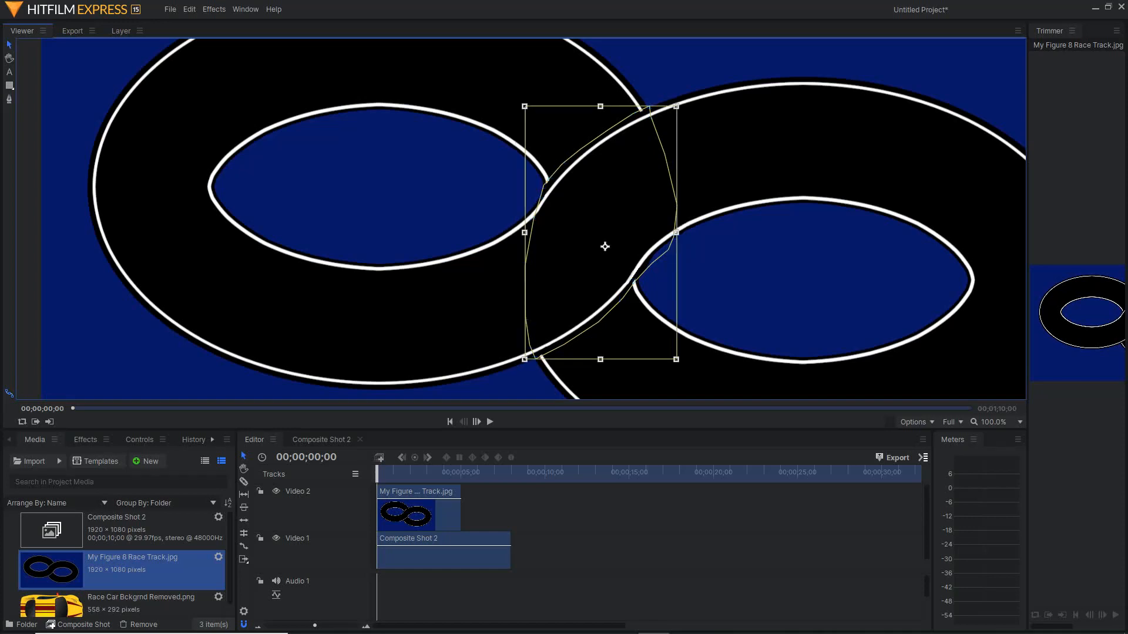
Extend the race track image clip on Video 2 to the end of Composite Shot 2 and play the sequence through from the start
{"action": "mouse_move", "coordinate": [377, 472]}
{"action": "left_mouse_down"}
{"action": "mouse_move", "coordinate": [523, 472]}
{"action": "mouse_move", "coordinate": [377, 472]}
{"action": "left_mouse_up"}
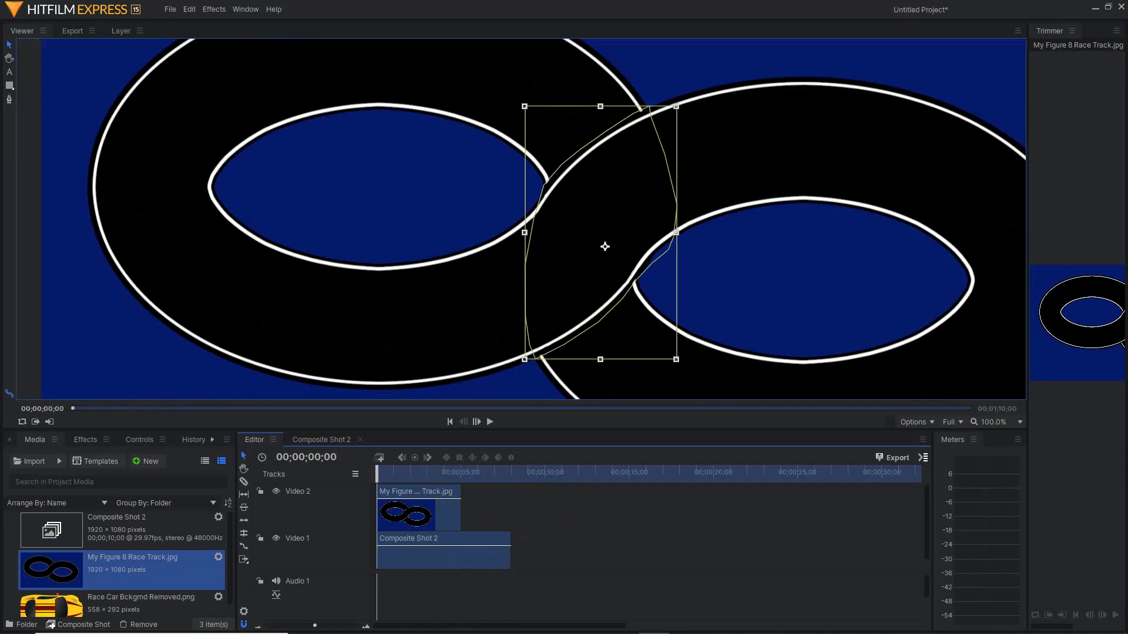
{"action": "left_click_drag", "start_coordinate": [461, 511], "coordinate": [510, 511]}
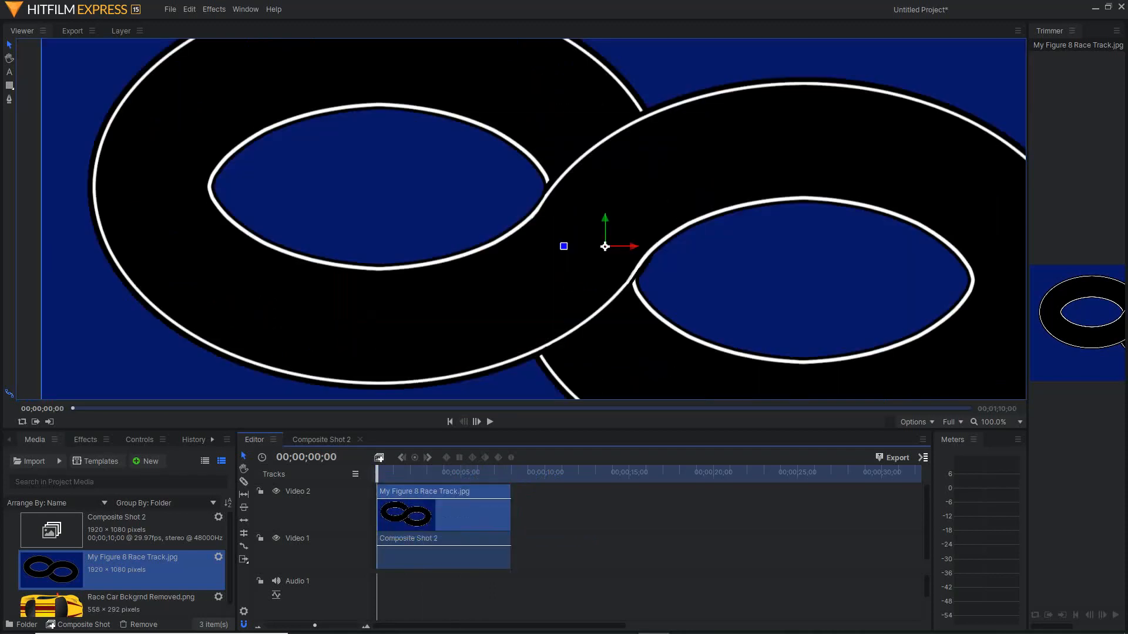
{"action": "key", "text": "space"}
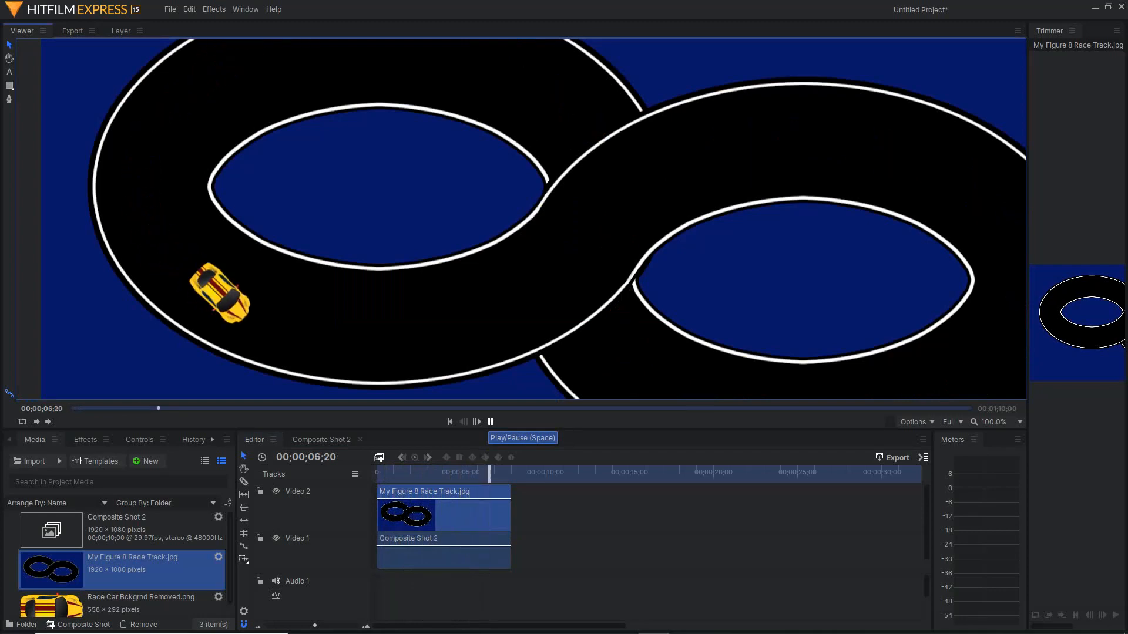
{"action": "key", "text": "space"}
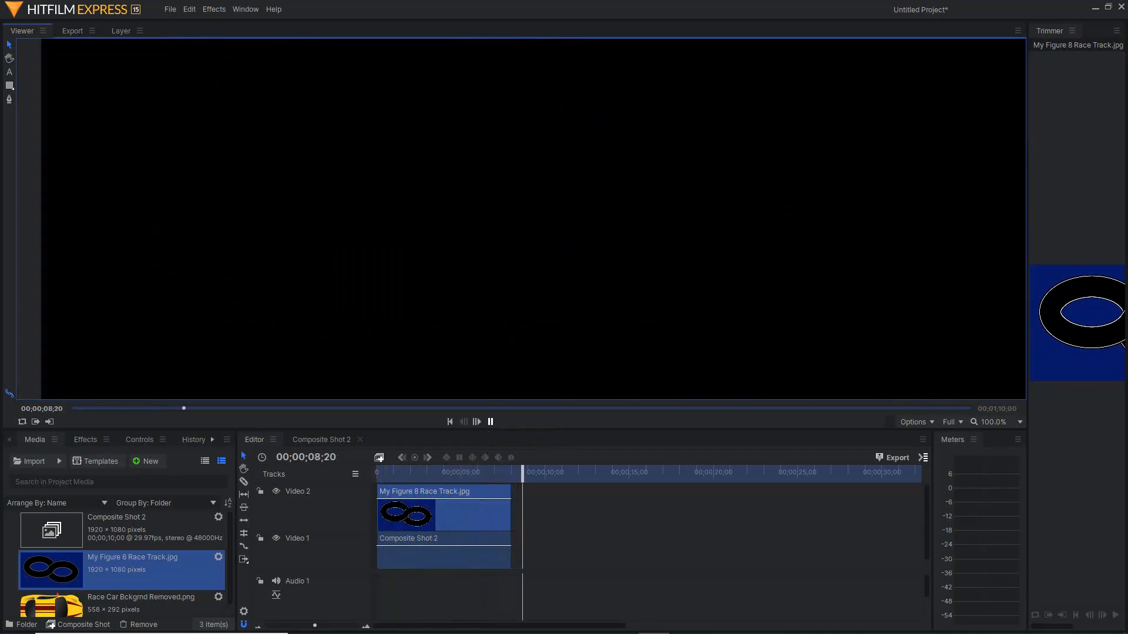
{"action": "key", "text": "Home"}
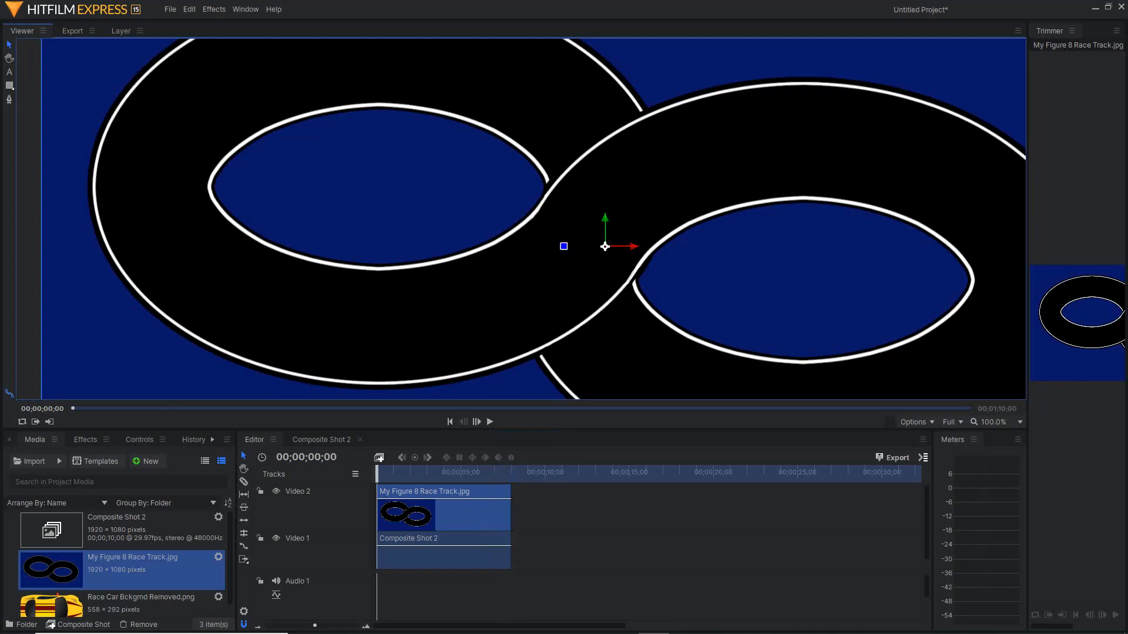
Play the start of the sequence in an enlarged viewer at 66.7% with the whole track centred, and return the playhead to the start
{"action": "left_click_drag", "start_coordinate": [509, 430], "coordinate": [509, 488]}
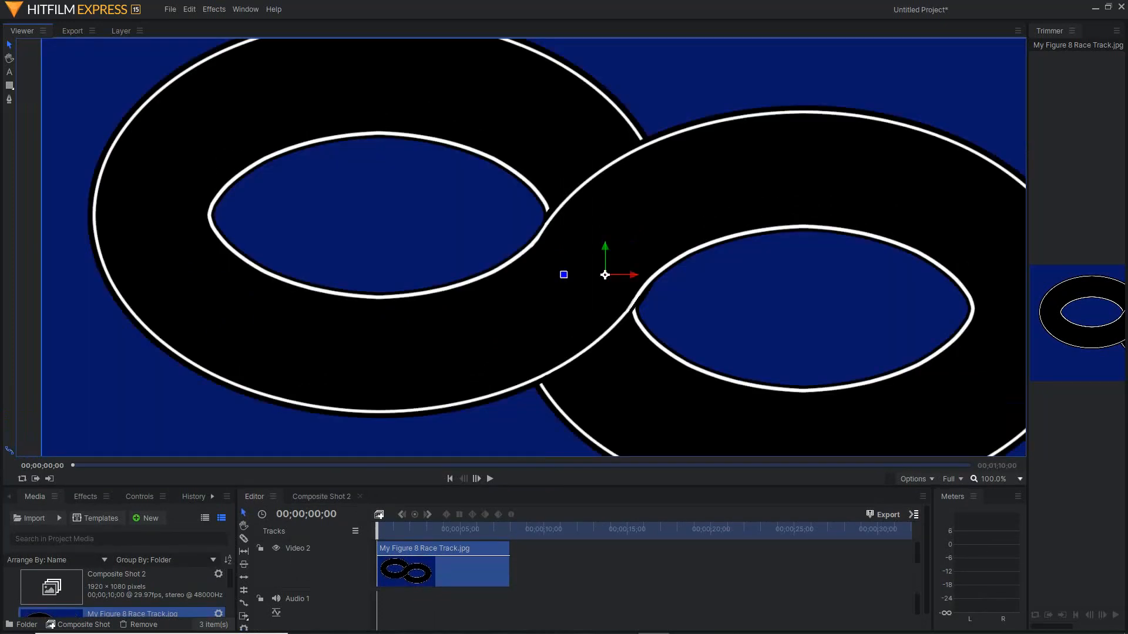
{"action": "left_click", "coordinate": [993, 479]}
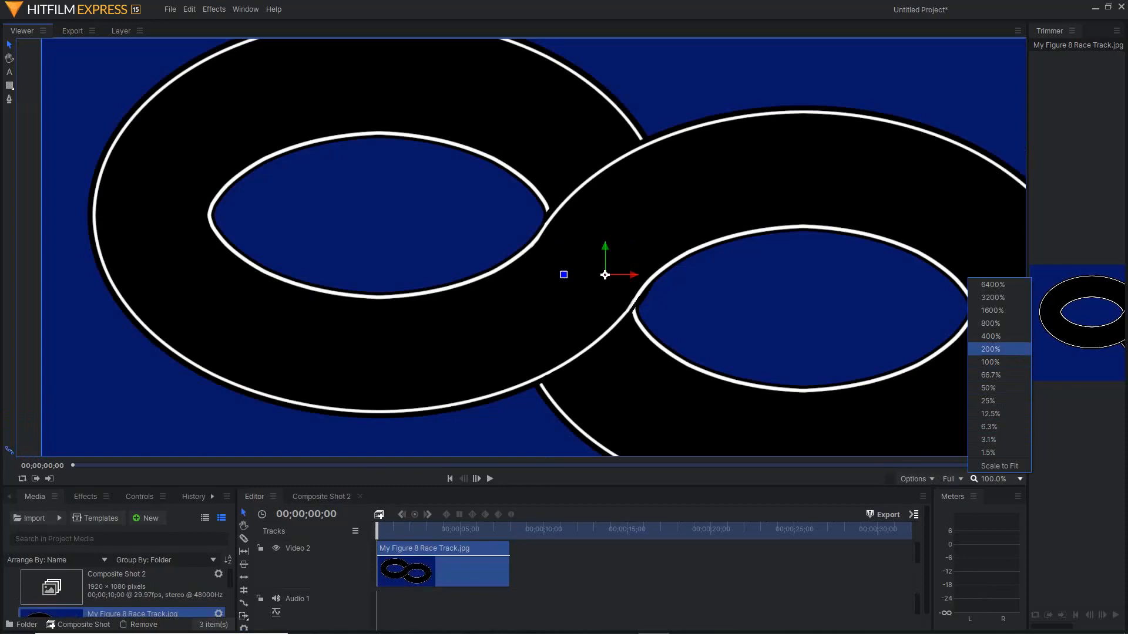
{"action": "left_click", "coordinate": [991, 375]}
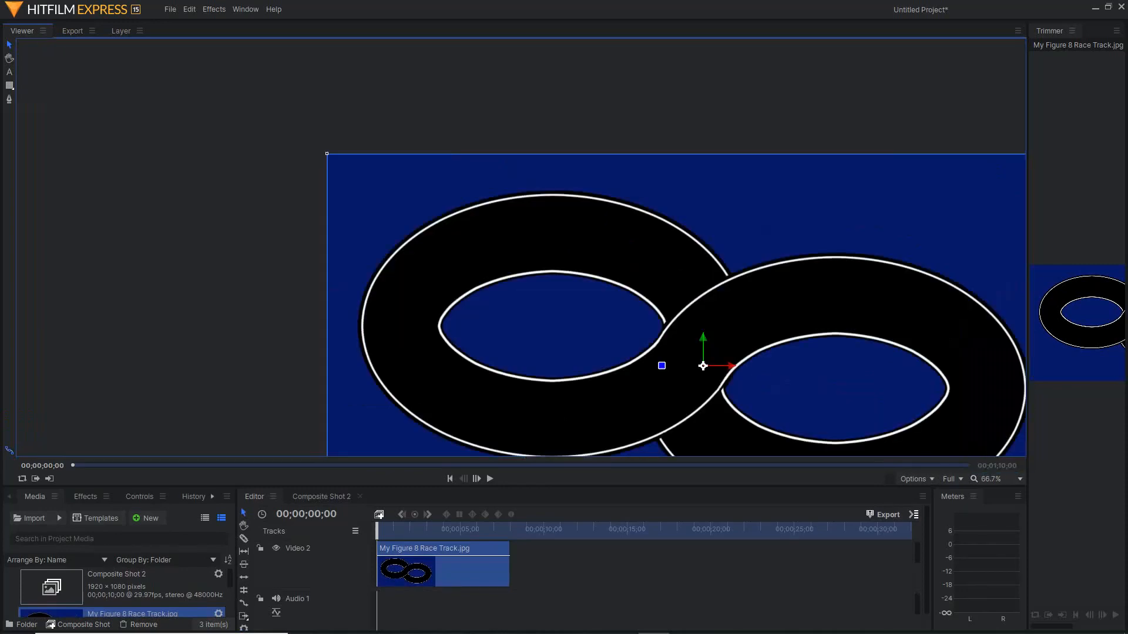
{"action": "left_click", "coordinate": [8, 58]}
{"action": "left_click_drag", "start_coordinate": [703, 365], "coordinate": [534, 238]}
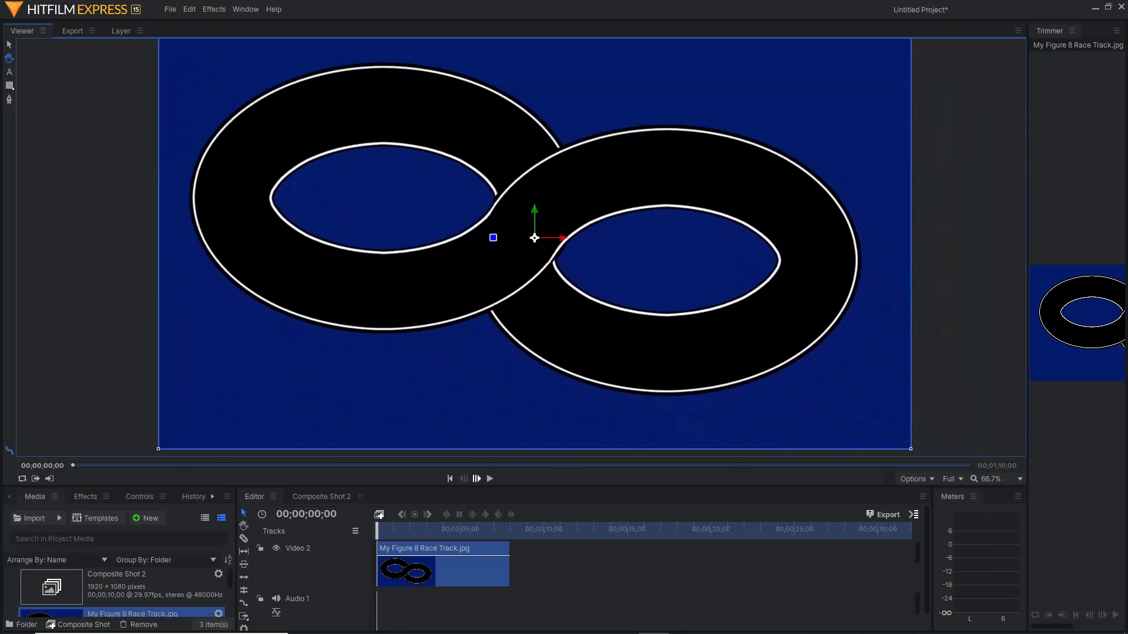
{"action": "key", "text": "space"}
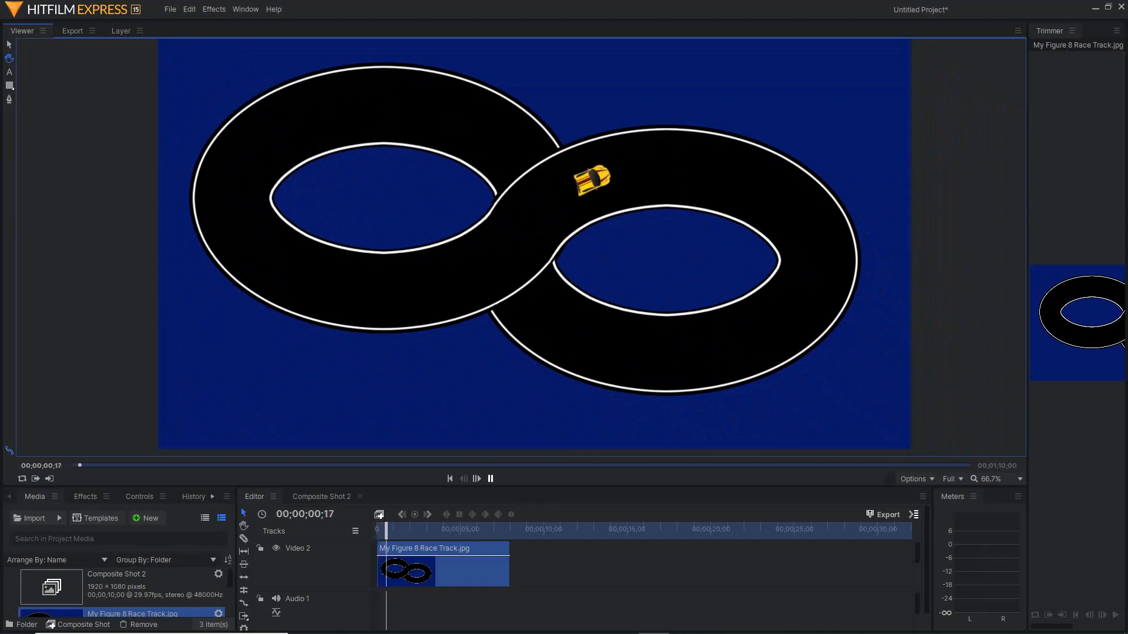
{"action": "key", "text": "space"}
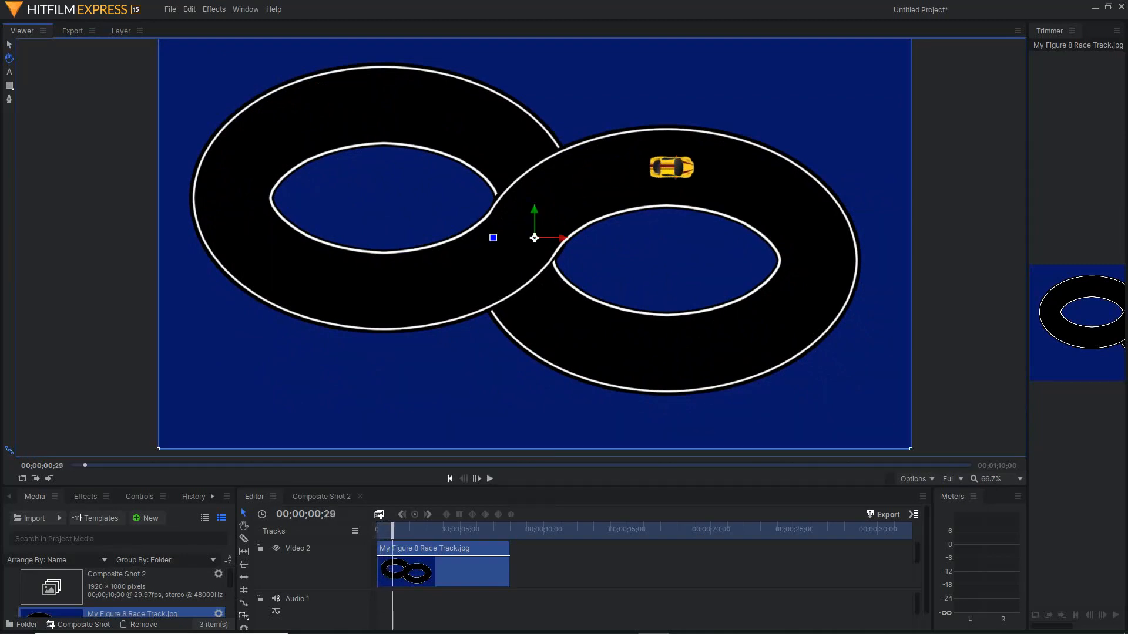
{"action": "key", "text": "Home"}
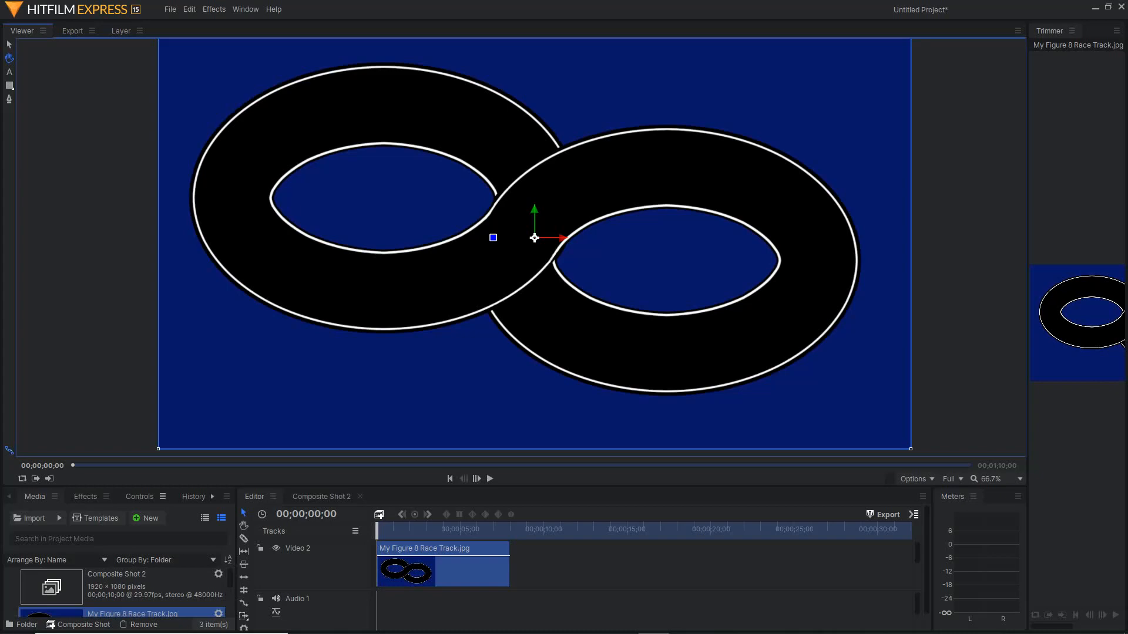
Set the Video 2 track image clip's opacity to 0% and enable opacity keyframing at the start of the sequence
{"action": "left_click", "coordinate": [139, 496]}
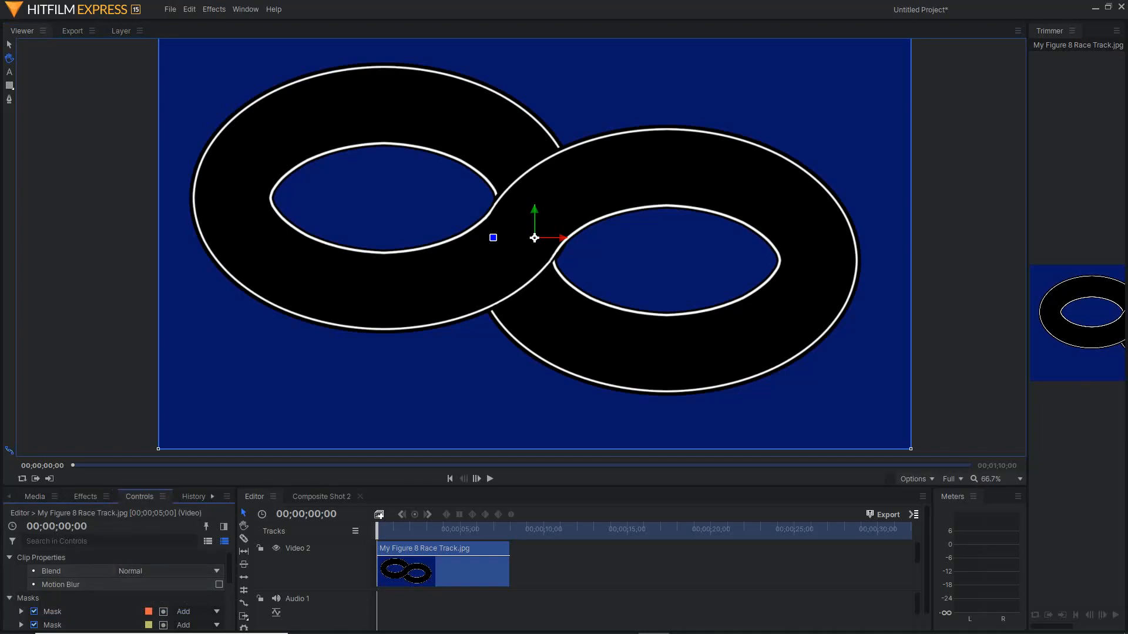
{"action": "scroll", "coordinate": [117, 588], "scroll_direction": "down", "scroll_amount": 5}
{"action": "scroll", "coordinate": [118, 587], "scroll_direction": "down", "scroll_amount": 1}
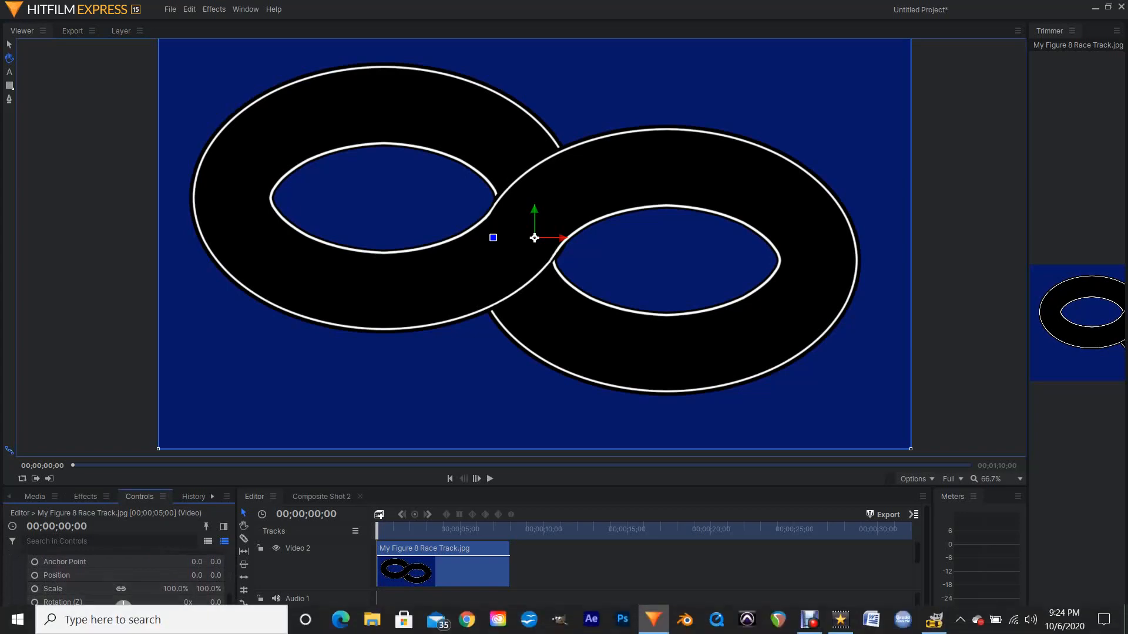
{"action": "scroll", "coordinate": [117, 588], "scroll_direction": "down", "scroll_amount": 1}
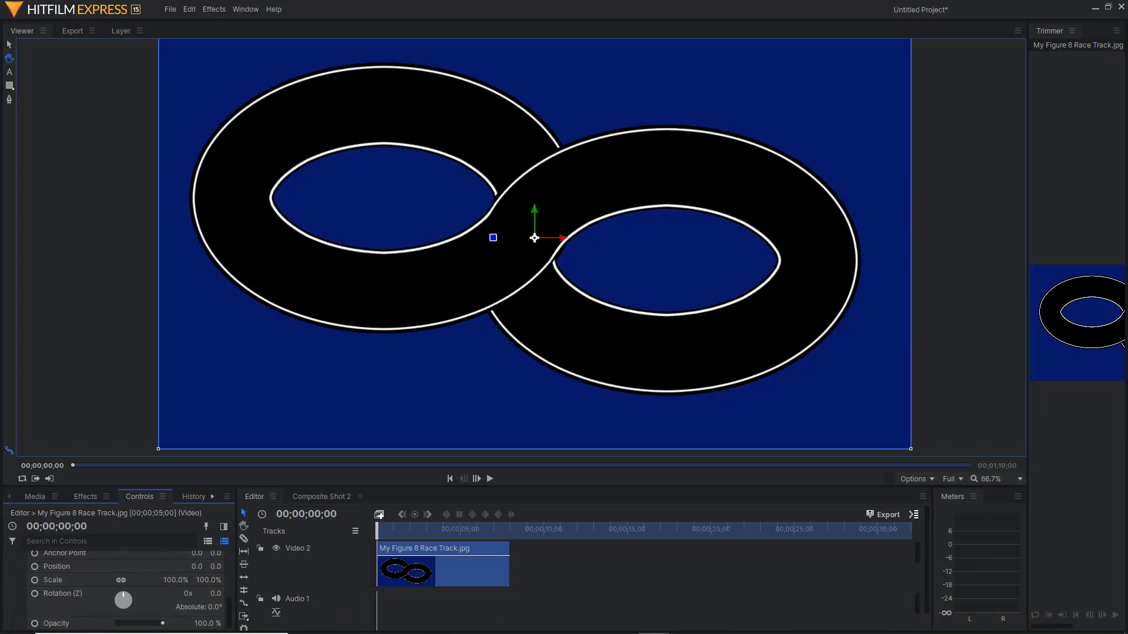
{"action": "left_click_drag", "start_coordinate": [520, 487], "coordinate": [520, 446]}
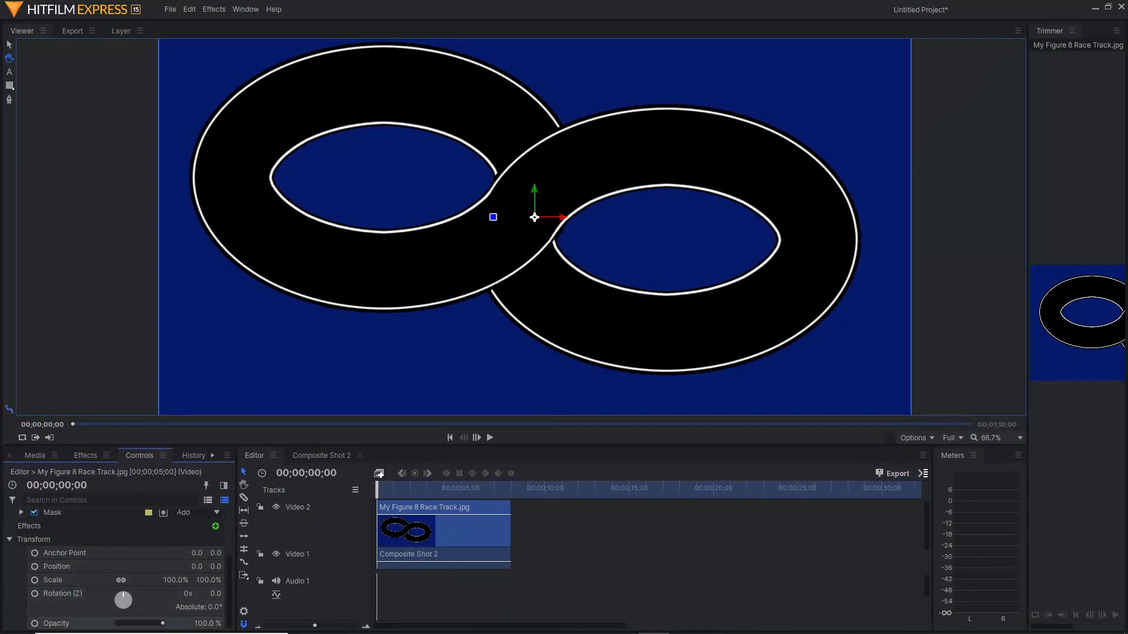
{"action": "left_click_drag", "start_coordinate": [162, 624], "coordinate": [160, 623]}
{"action": "left_click_drag", "start_coordinate": [148, 624], "coordinate": [117, 624]}
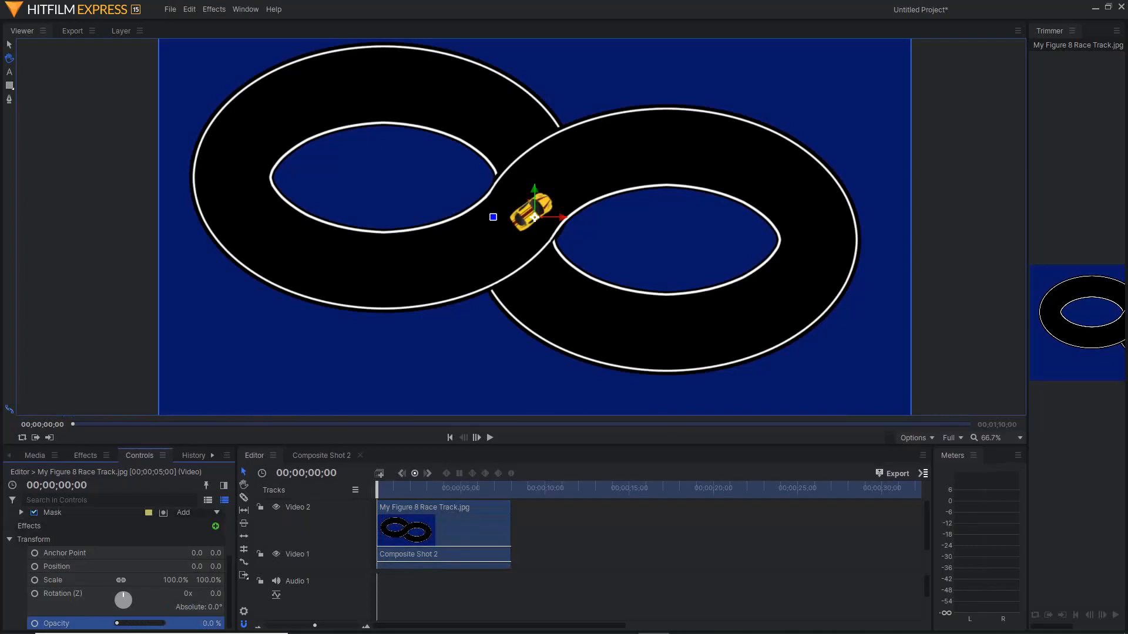
{"action": "left_click", "coordinate": [35, 624]}
Keyframe the track image clip's opacity to 100% at 00;00;01;11 and to 0% at 00;00;07;06
{"action": "left_click_drag", "start_coordinate": [377, 489], "coordinate": [400, 488]}
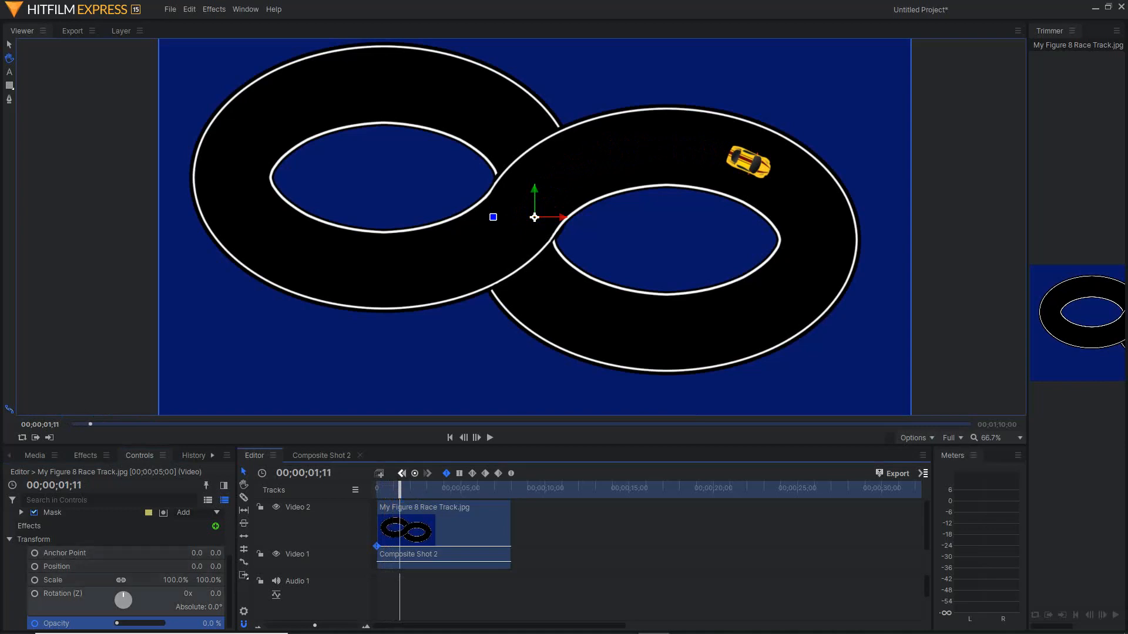
{"action": "left_click_drag", "start_coordinate": [117, 624], "coordinate": [125, 623]}
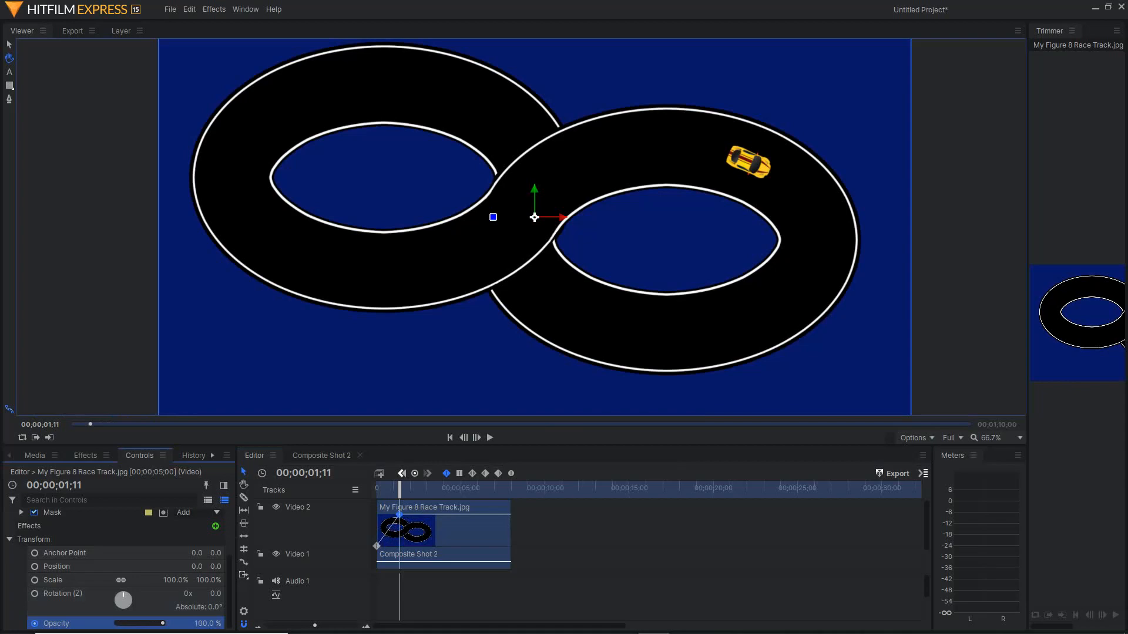
{"action": "left_click_drag", "start_coordinate": [399, 488], "coordinate": [497, 488]}
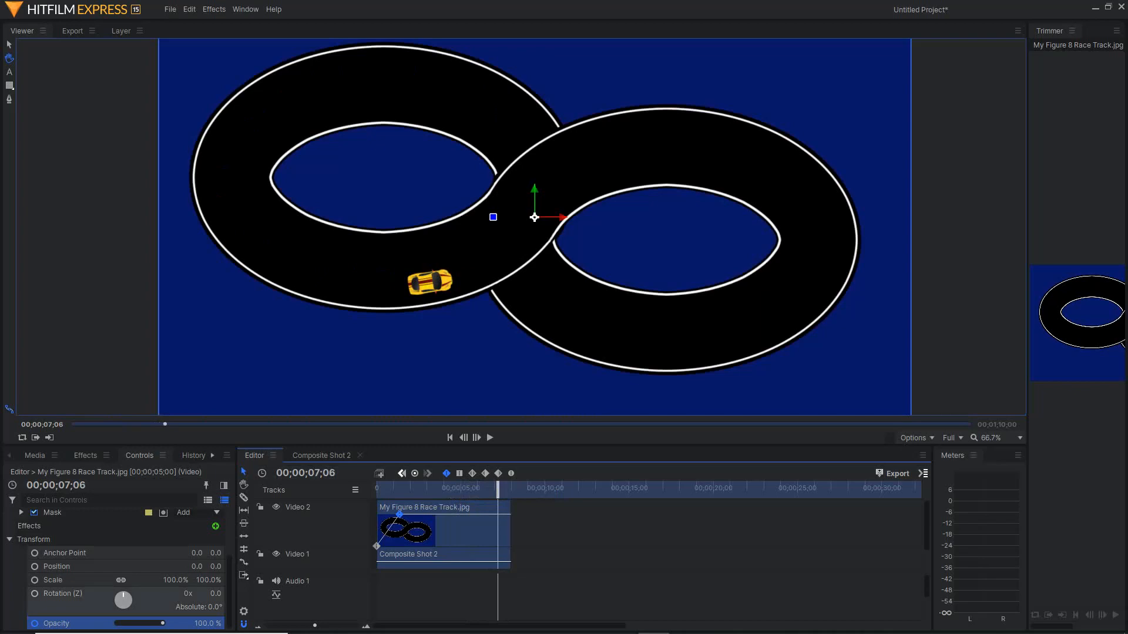
{"action": "left_click_drag", "start_coordinate": [162, 624], "coordinate": [153, 623]}
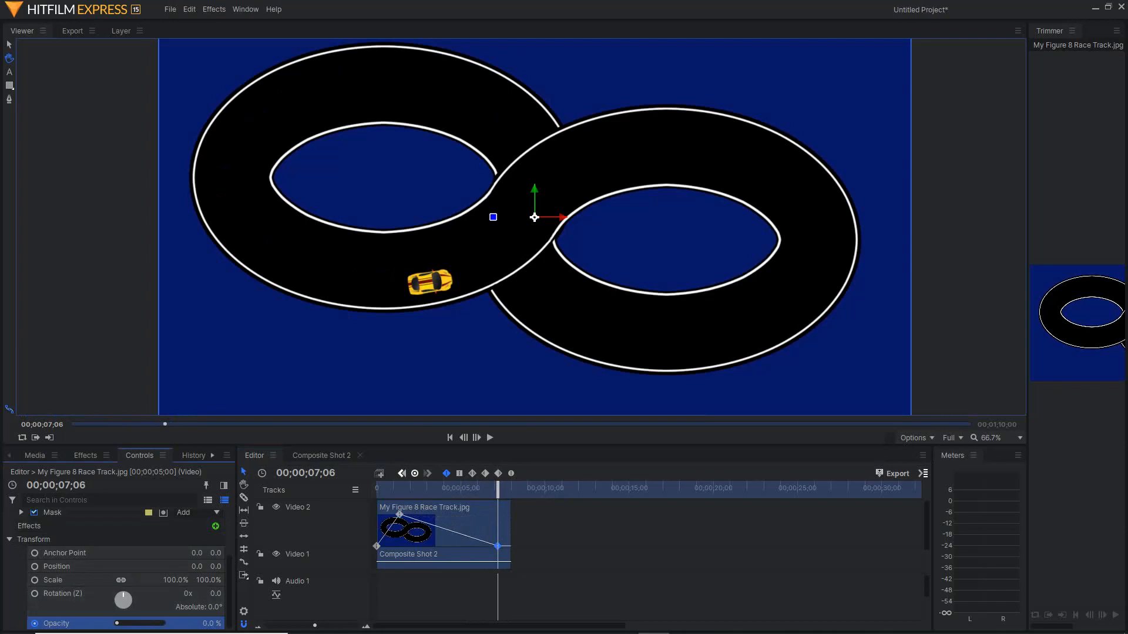
Return the playhead to the start and duplicate the track image clip's 100% opacity keyframe to 00;00;04;09
{"action": "left_click_drag", "start_coordinate": [498, 488], "coordinate": [377, 488]}
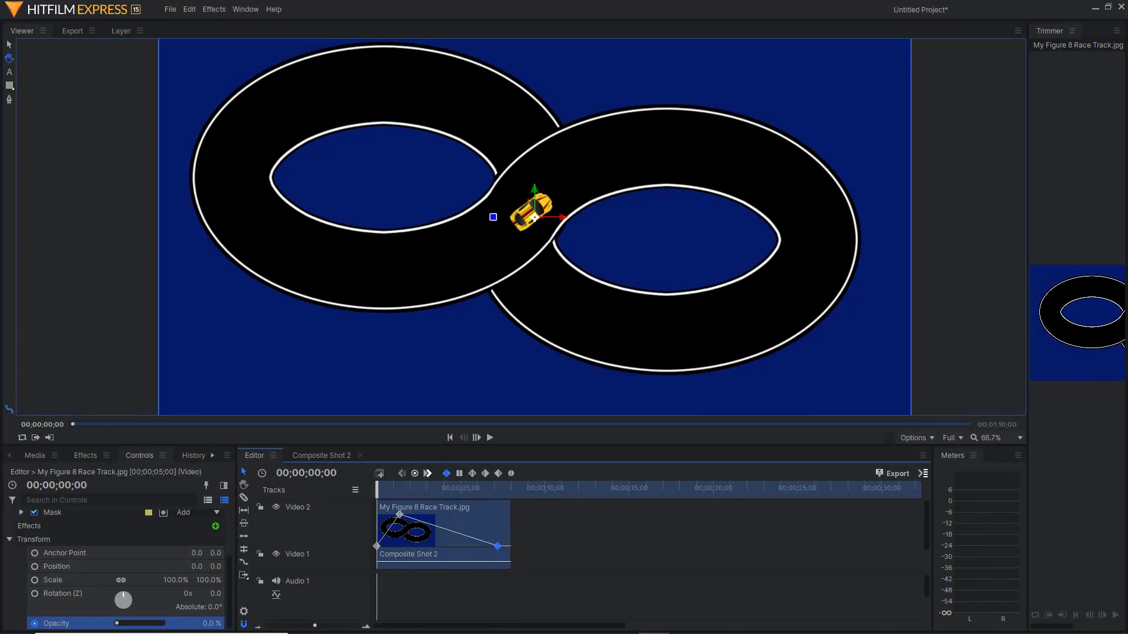
{"action": "mouse_move", "coordinate": [377, 489]}
{"action": "left_mouse_down"}
{"action": "mouse_move", "coordinate": [448, 488]}
{"action": "mouse_move", "coordinate": [377, 489]}
{"action": "left_mouse_up"}
{"action": "left_click", "coordinate": [400, 515]}
{"action": "left_click_drag", "start_coordinate": [400, 514], "coordinate": [449, 515]}
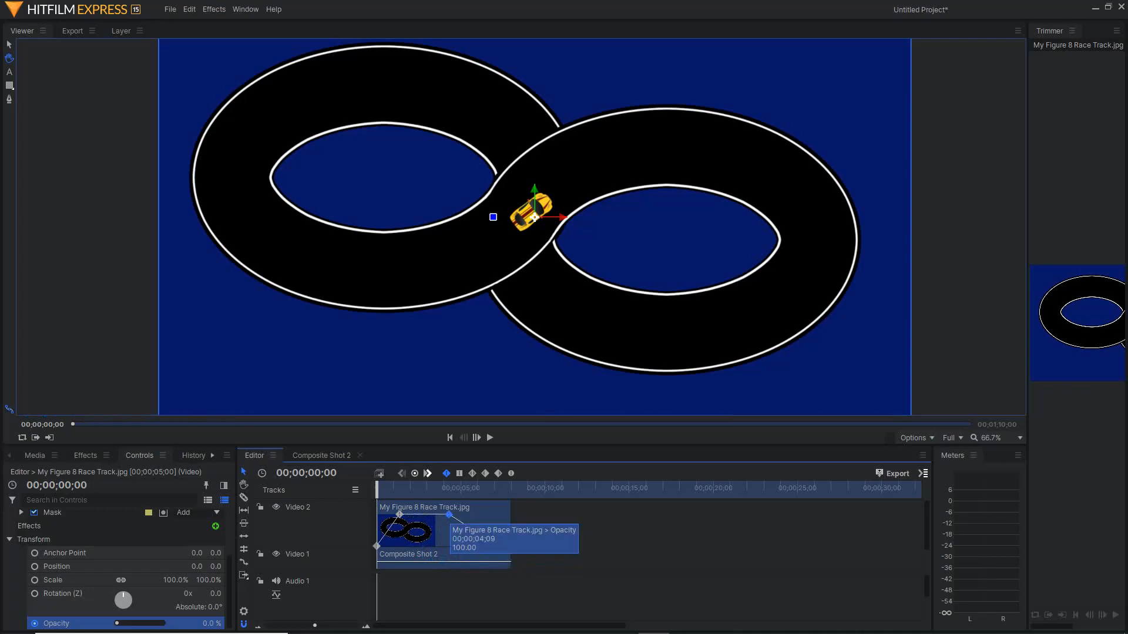
{"action": "left_click", "coordinate": [399, 515]}
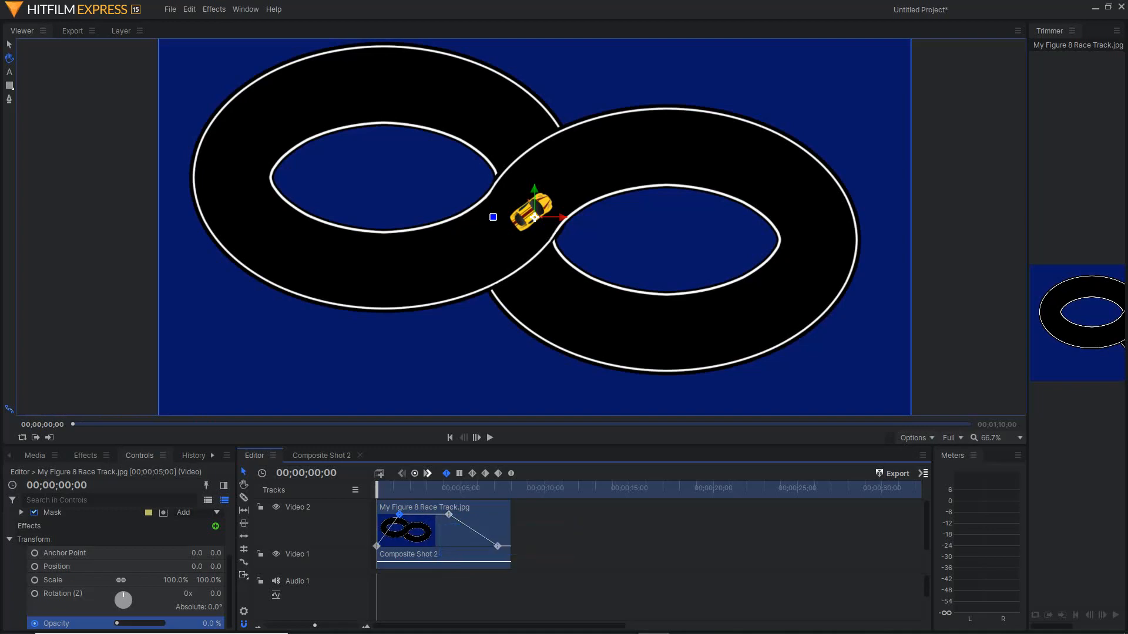
Play the sequence from the start past the end of the clips, stop it, and return the playhead to the start
{"action": "mouse_move", "coordinate": [377, 488]}
{"action": "left_mouse_down"}
{"action": "mouse_move", "coordinate": [520, 489]}
{"action": "mouse_move", "coordinate": [377, 488]}
{"action": "left_mouse_up"}
{"action": "key", "text": "space"}
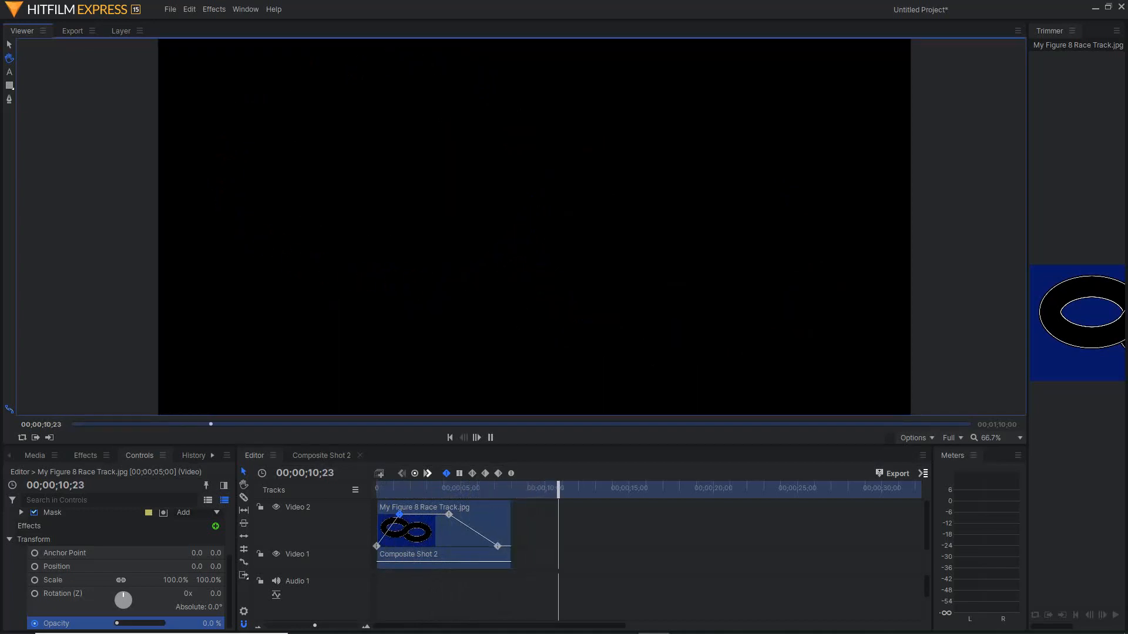
{"action": "key", "text": "space"}
{"action": "key", "text": "Home"}
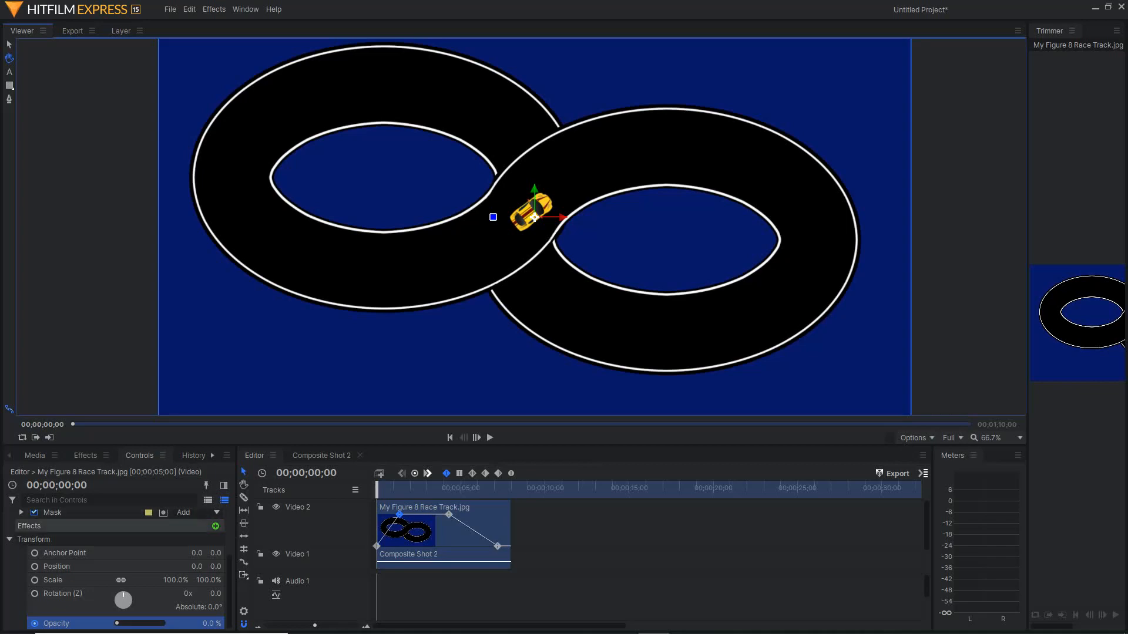
Collapse the track image clip's Transform and Clip Properties groups, leaving its masks listed, and play the sequence from the start
{"action": "left_click", "coordinate": [9, 540]}
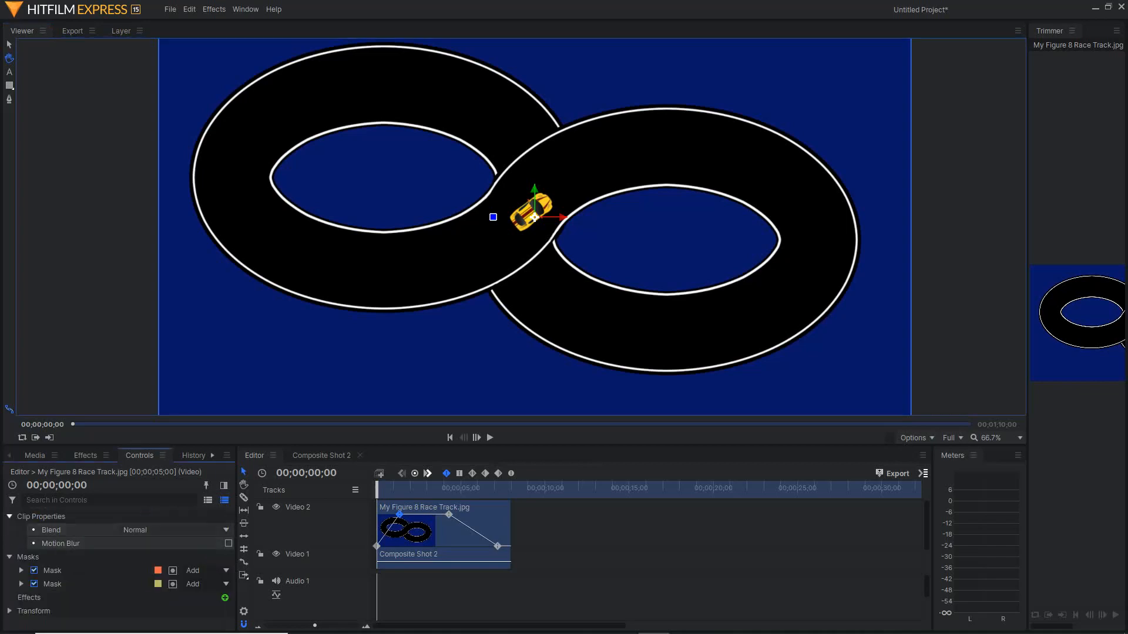
{"action": "left_click", "coordinate": [9, 516]}
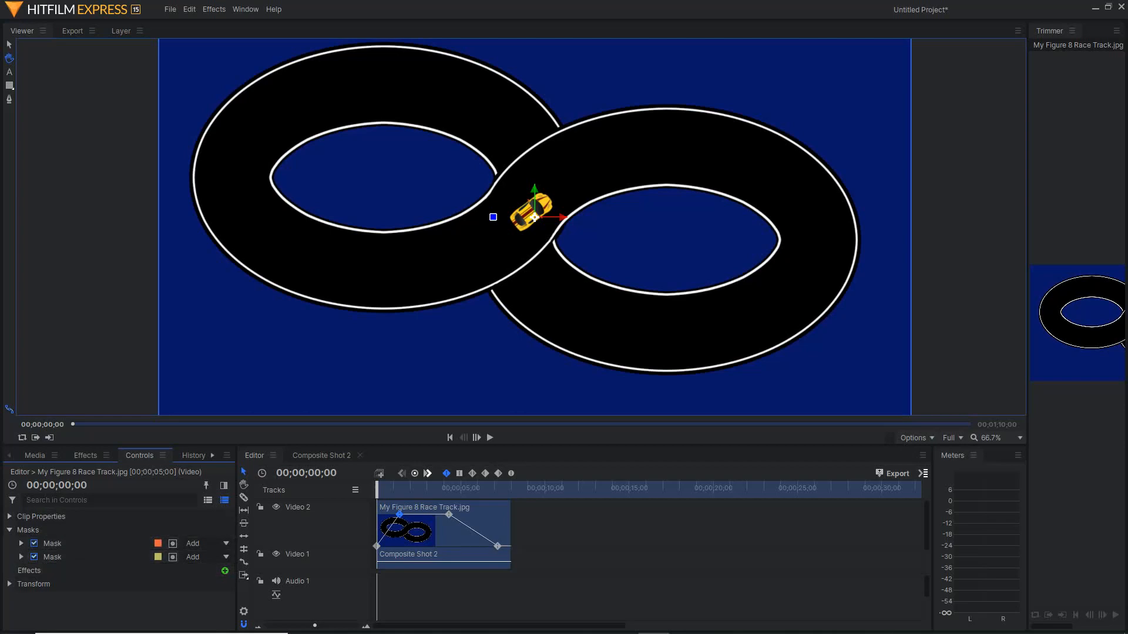
{"action": "left_click", "coordinate": [450, 438]}
{"action": "key", "text": "space"}
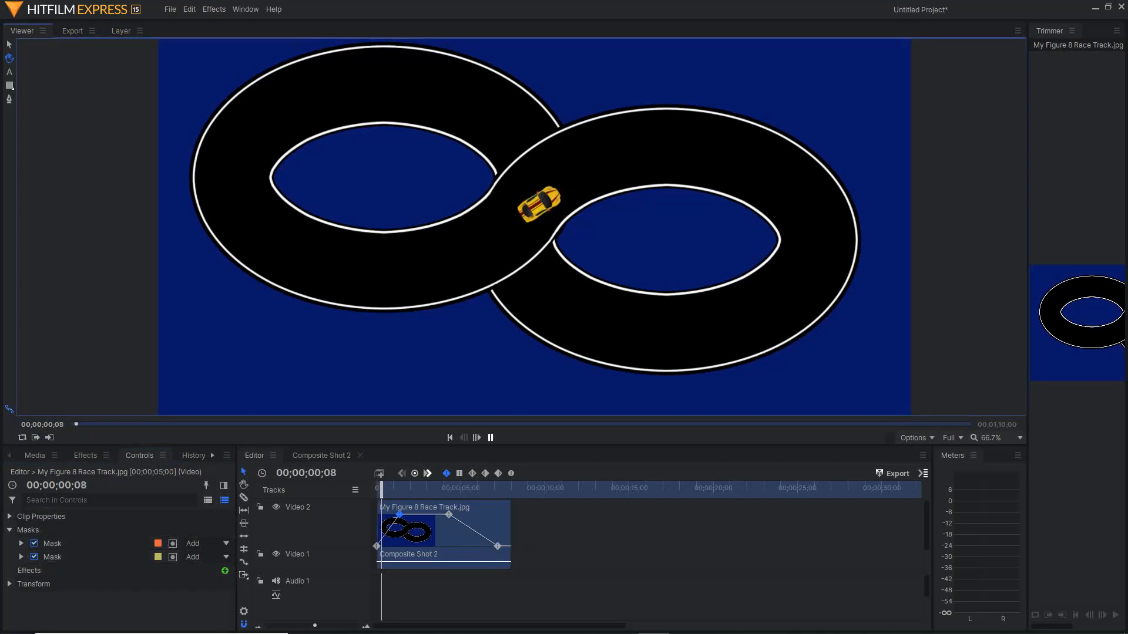